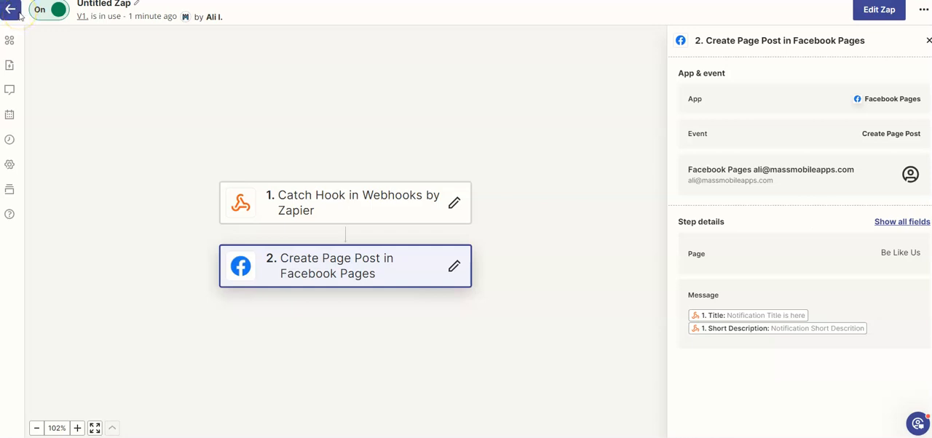
Switch to Facebook and look over the existing posts on the Be Like Us page.
left_click(11, 14)
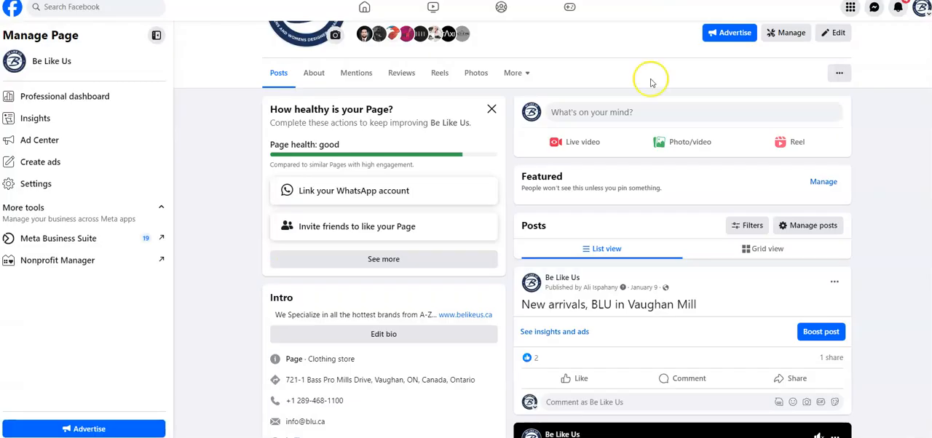
scroll(343, 71, "up", 5)
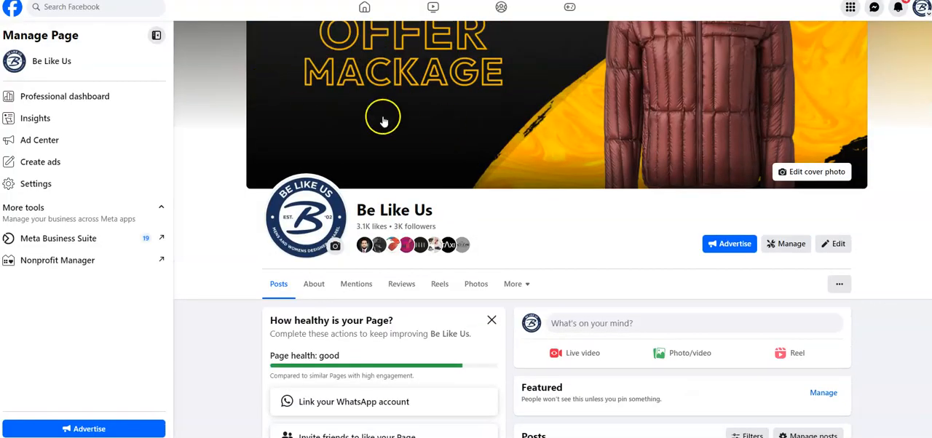
scroll(298, 189, "down", 3)
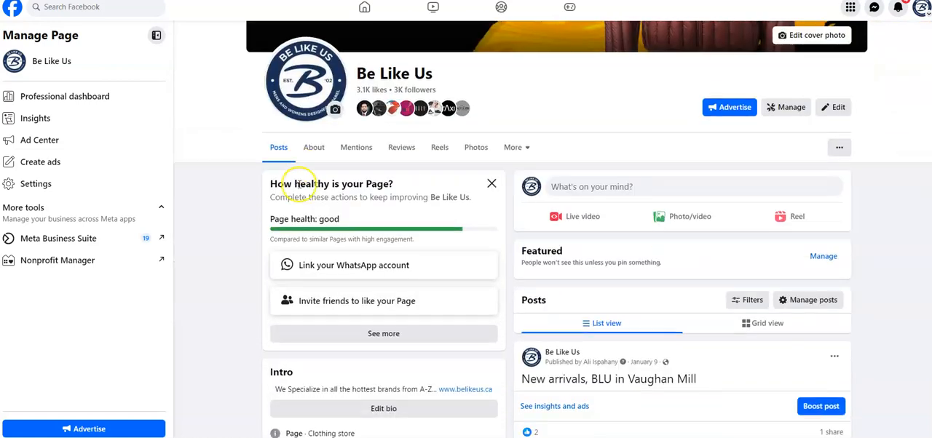
scroll(432, 171, "down", 2)
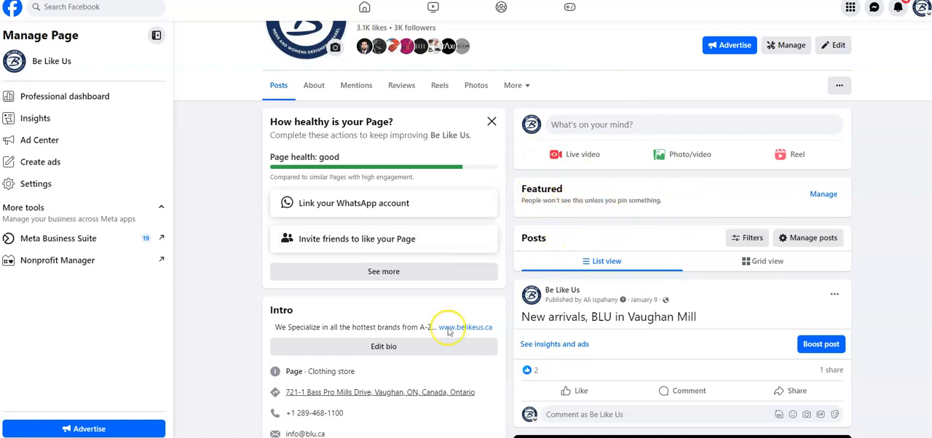
Switch to Mass Mobile Apps and start a new simple notification under Campaigns.
left_click(395, 422)
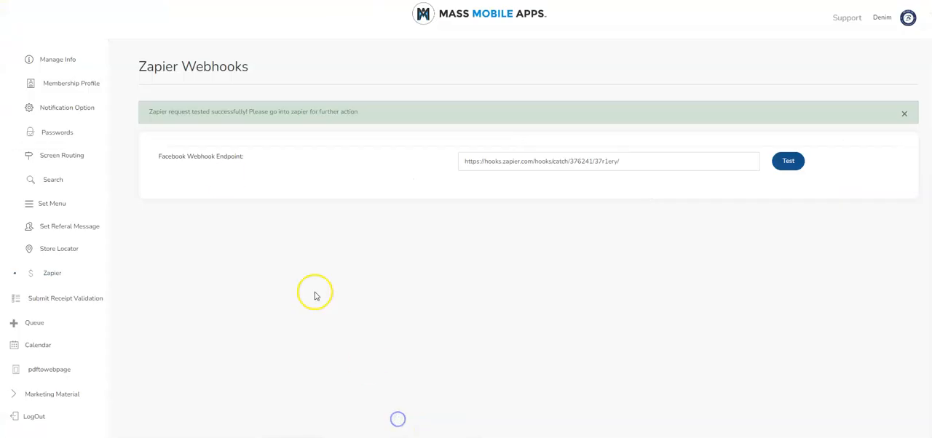
scroll(52, 162, "up", 5)
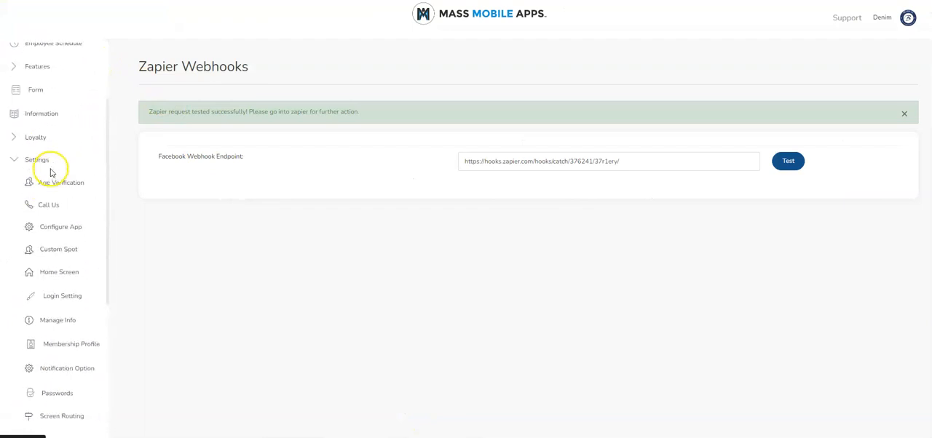
left_click(37, 160)
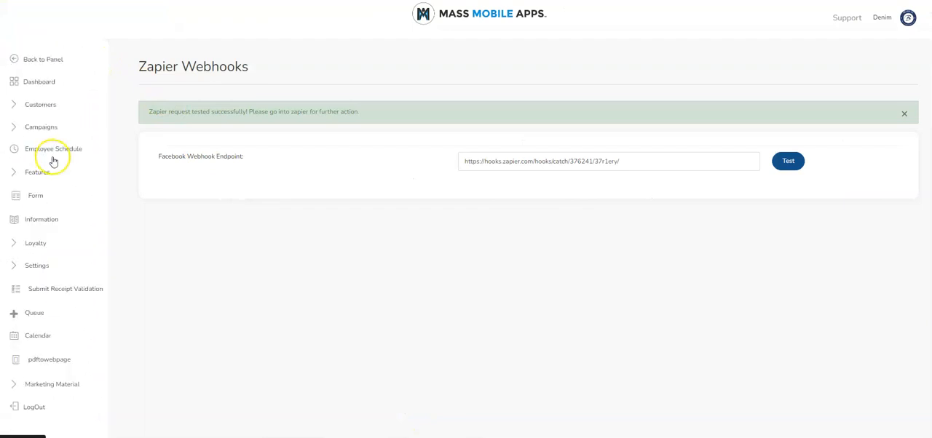
left_click(42, 127)
scroll(54, 308, "down", 1)
left_click(65, 296)
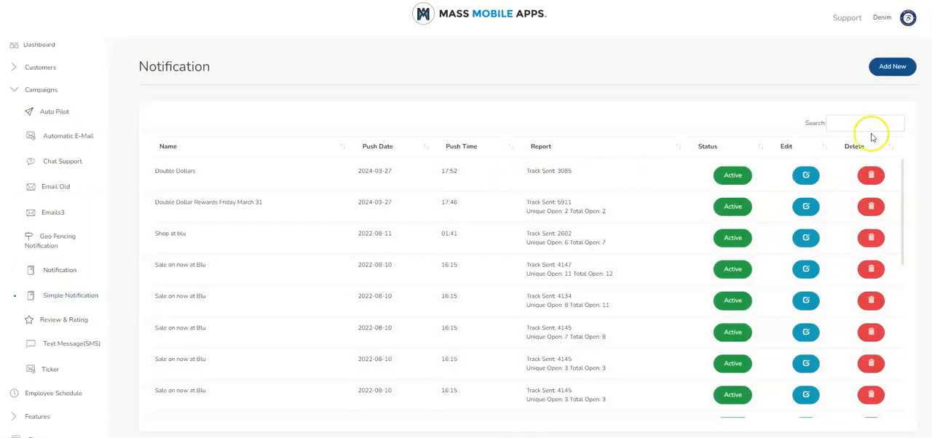
left_click(885, 67)
Enter "Double Dollars" as the notification's title.
left_click(210, 139)
type("Doube")
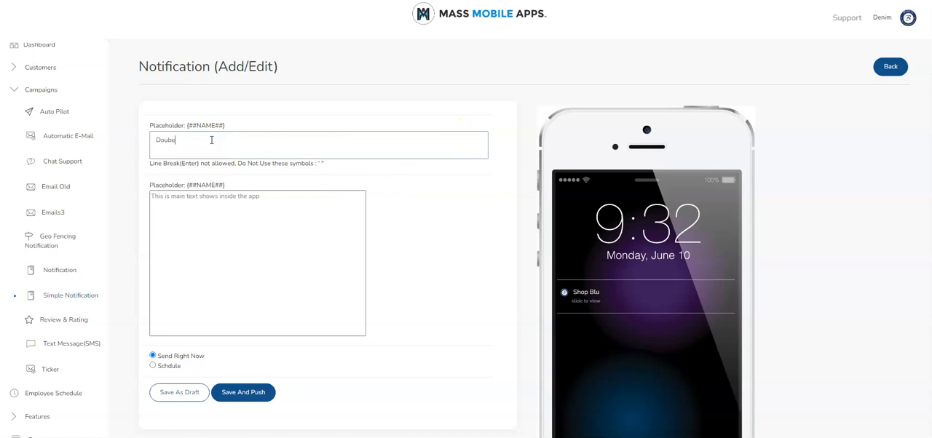
key("BackSpace")
type("le Dollars")
key("Tab")
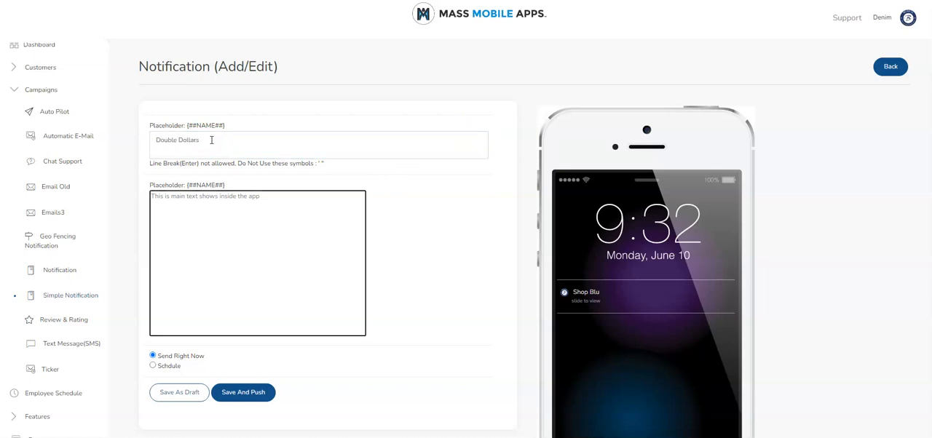
Write the notification's main text as "This weekend earn double dollars on all purchases by mentioning this message".
type("This weekend earn do")
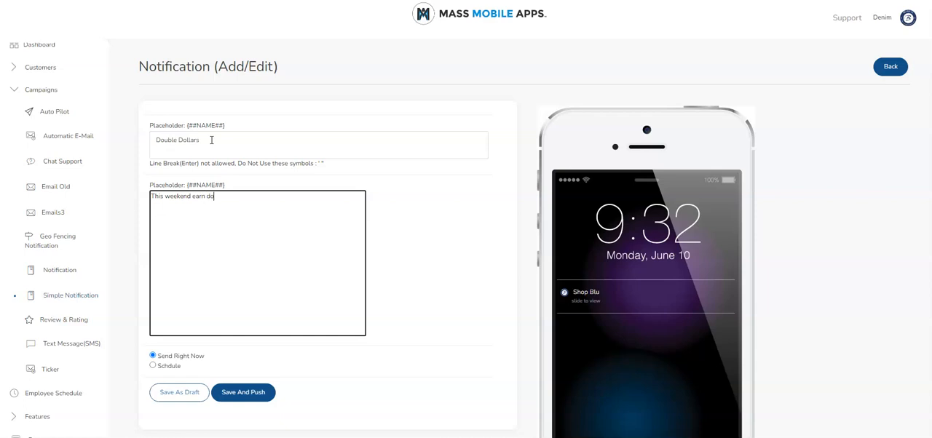
type("uble dollars on all purchazs")
key("BackSpace")
type("ses buy")
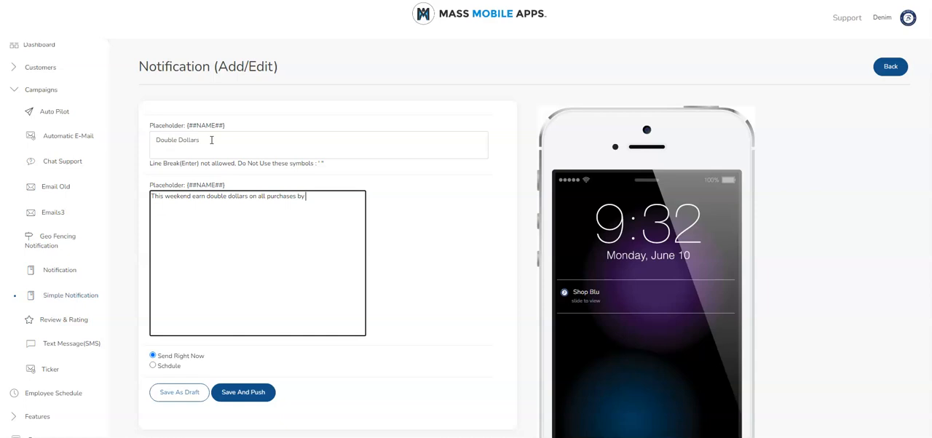
type(" mentioning this message.  New Arrival")
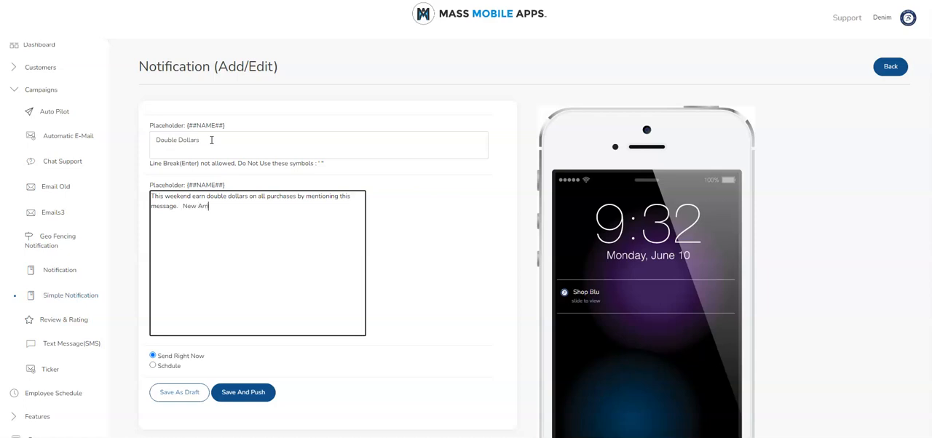
type("s in store now")
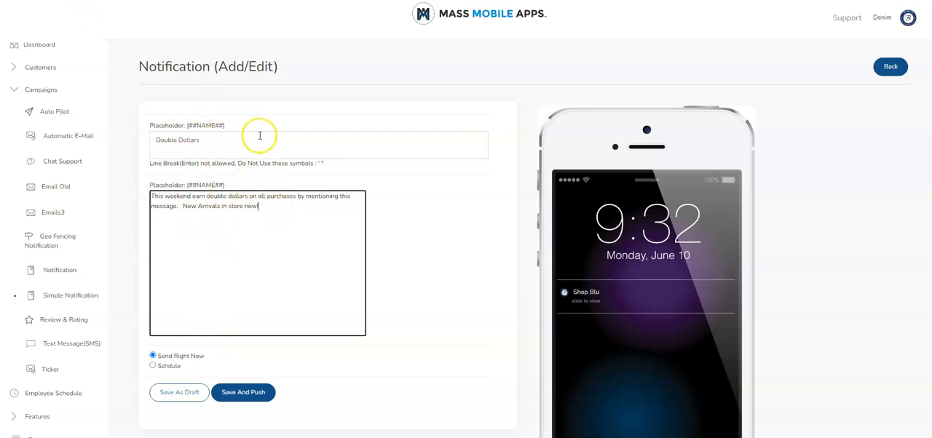
Complete the main text with "New Arrivals in store now! Offer ends Sunday April 28." and save and push the notification right now.
type("Off")
type("er ends")
type(" Sunday April")
type(" 28")
type(".")
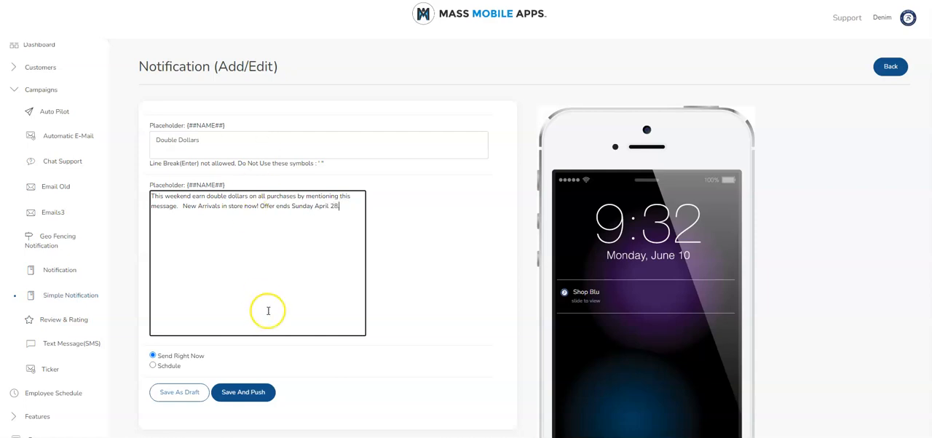
left_click(248, 395)
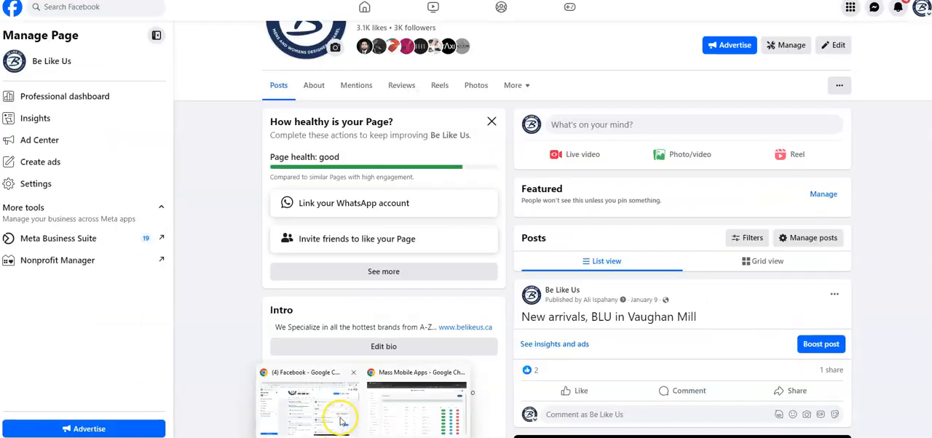
Switch to Facebook, refresh the Be Like Us page and check its latest post for the pushed notification.
left_click(340, 413)
scroll(685, 195, "down", 1)
scroll(401, 216, "up", 3)
scroll(48, 13, "up", 1)
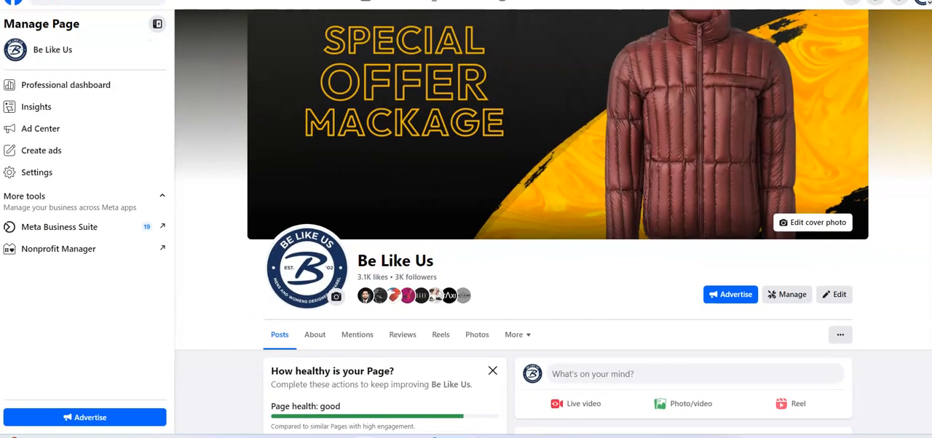
key("F5")
scroll(560, 181, "down", 3)
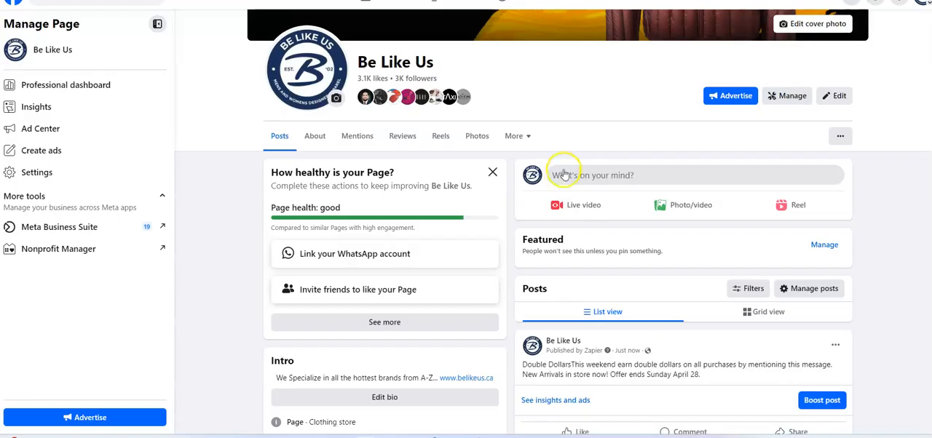
scroll(575, 196, "down", 2)
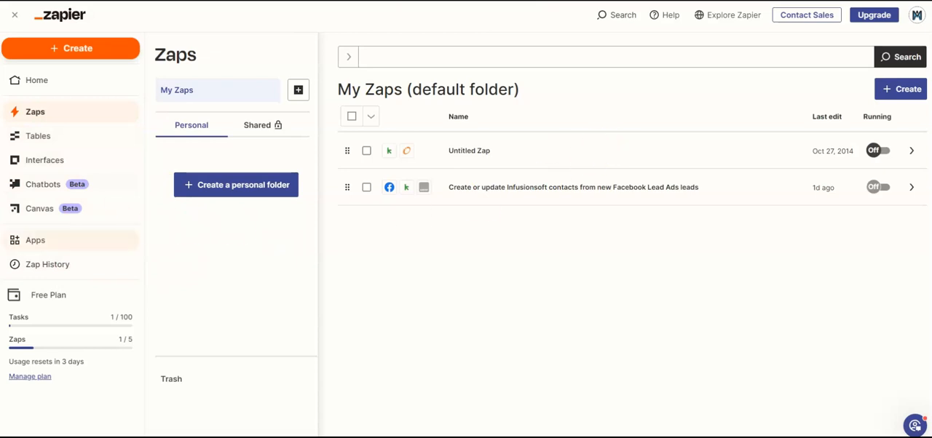
Switch to Zapier and open the overview of connected apps.
left_click(24, 248)
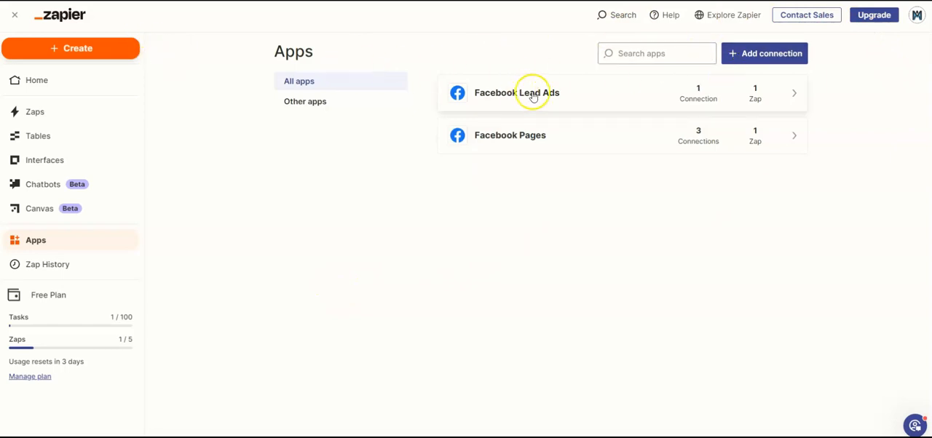
left_click(775, 55)
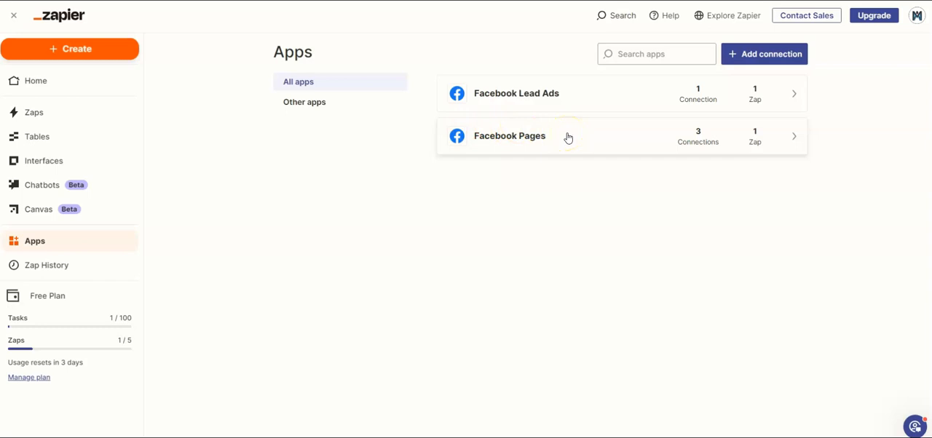
left_click(755, 53)
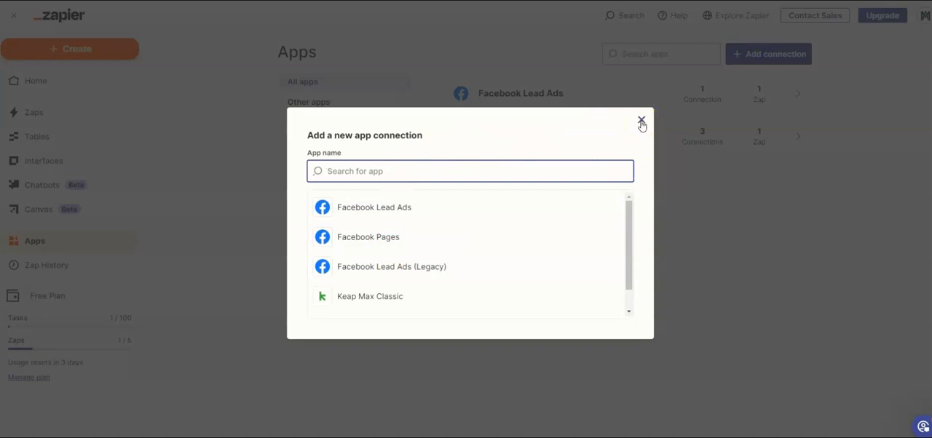
left_click(641, 122)
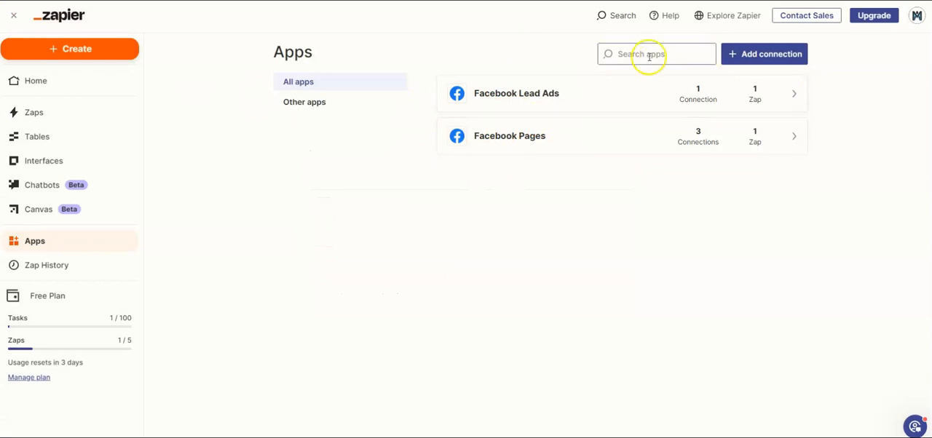
Add a new app connection for Facebook Pages and authorize it with the signed-in Facebook account.
left_click(738, 61)
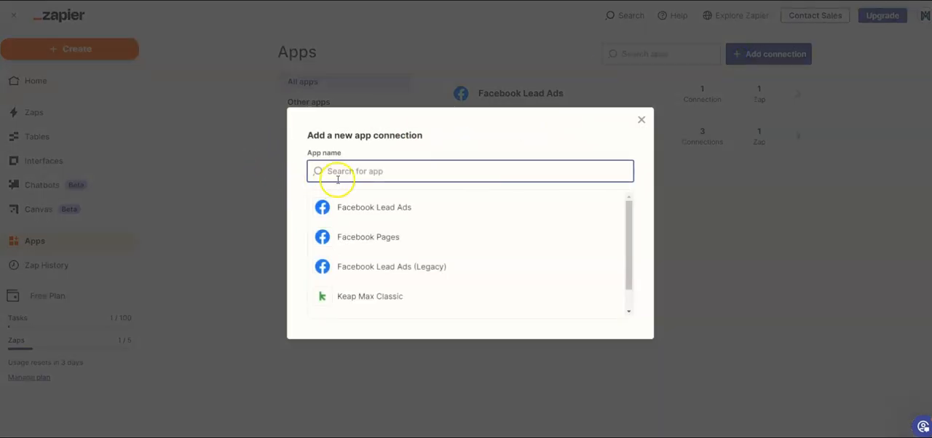
left_click(366, 240)
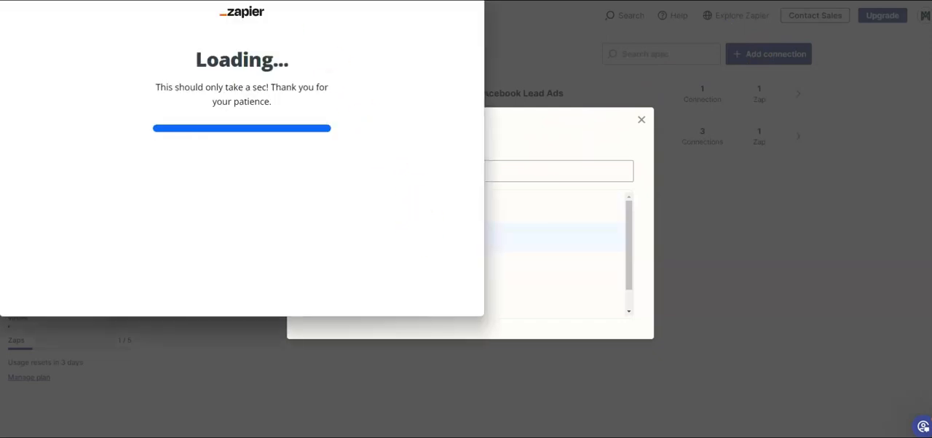
left_click(357, 95)
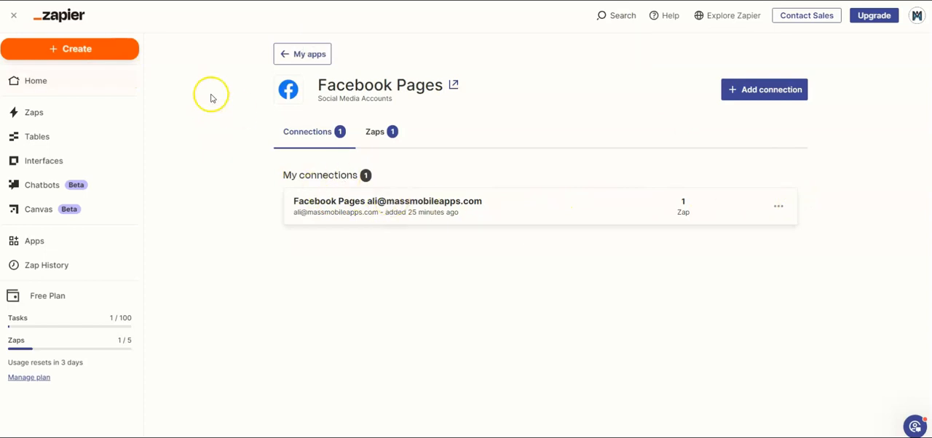
Review the management options of the second Facebook Pages connection and the Zaps that use Facebook Pages.
scroll(436, 183, "down", 1)
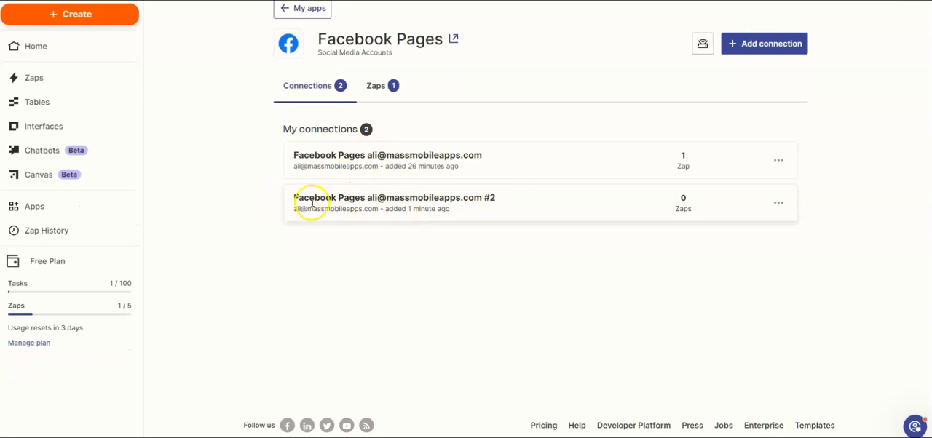
left_click(778, 204)
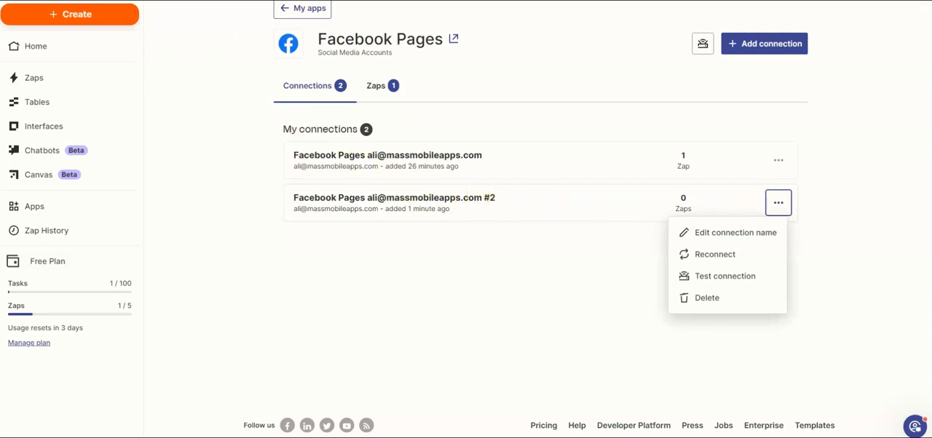
scroll(432, 112, "up", 2)
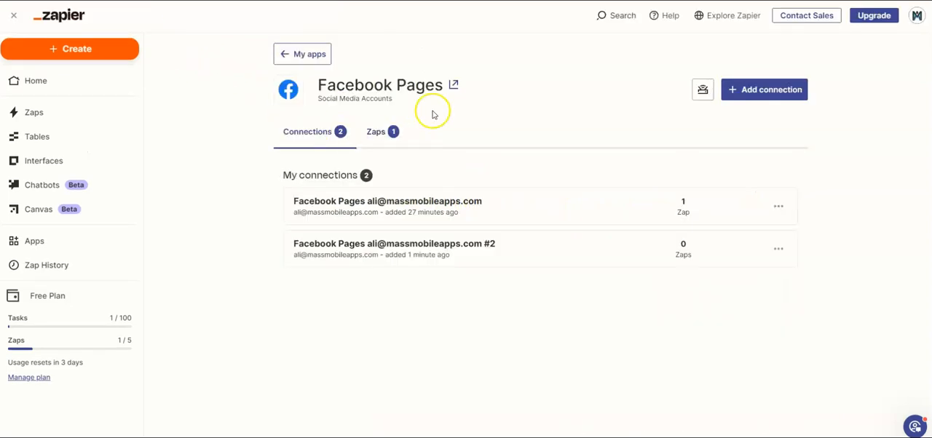
left_click(375, 135)
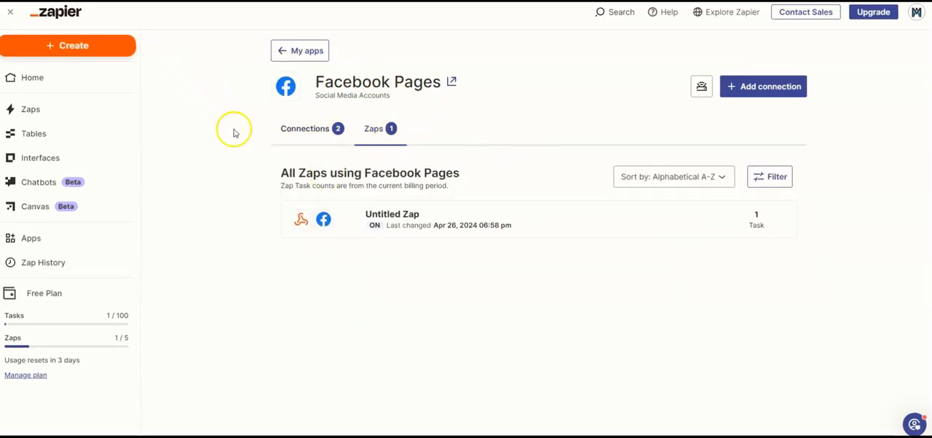
Create a new Zap from the Zaps overview.
left_click(33, 111)
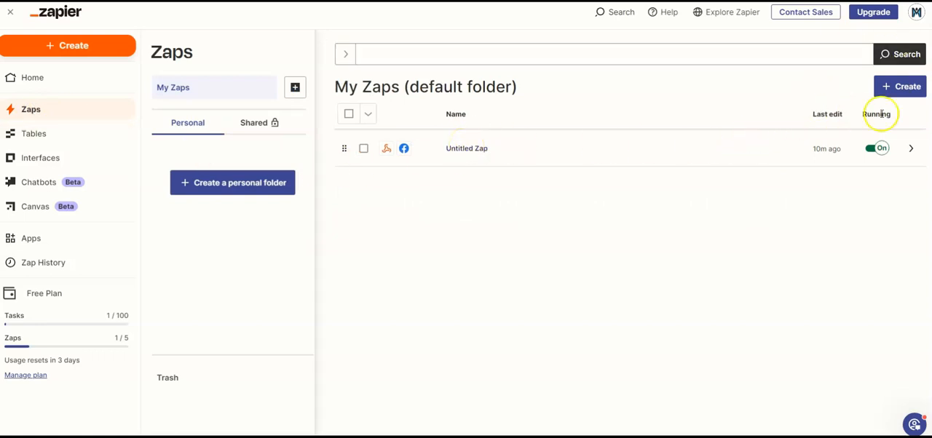
left_click(893, 90)
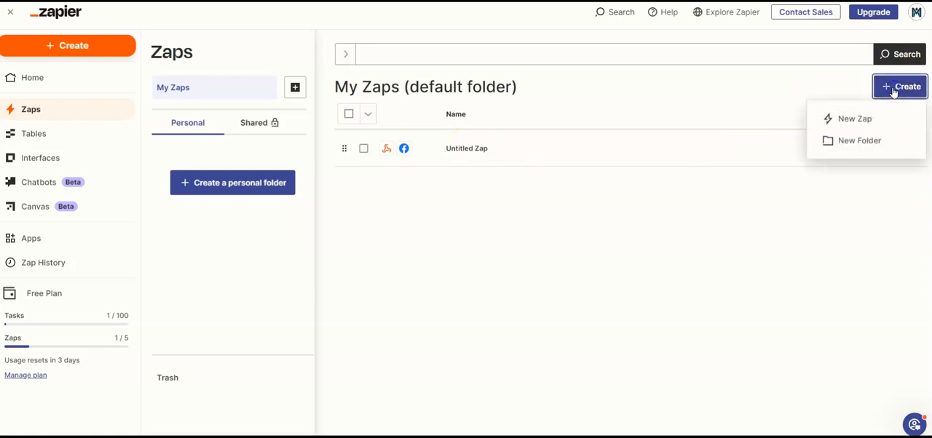
left_click(854, 123)
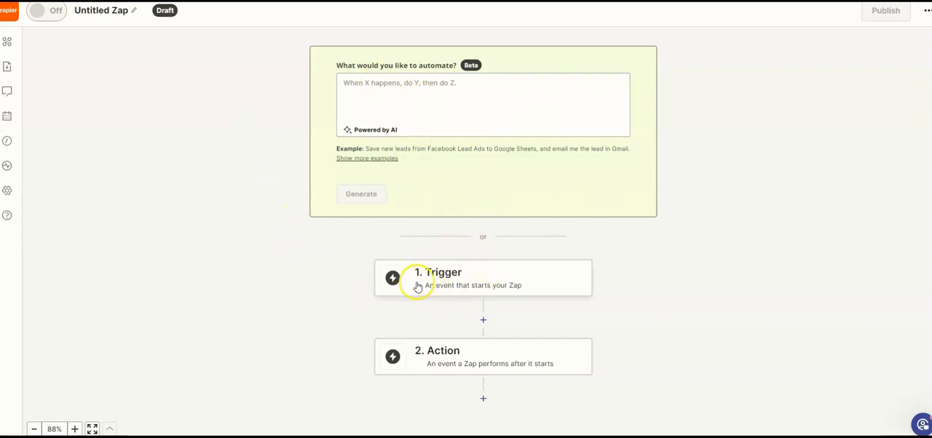
Set Webhooks by Zapier as the trigger app of the new Zap.
scroll(470, 328, "up", 1)
scroll(449, 339, "down", 2)
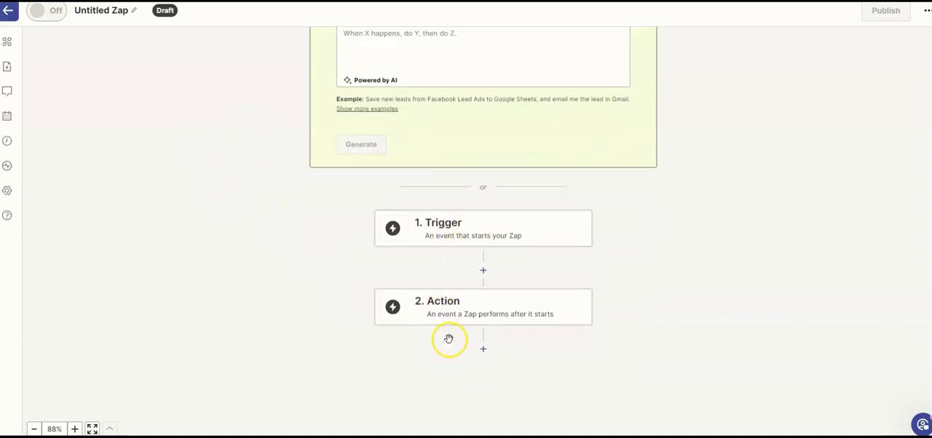
scroll(448, 339, "down", 1)
left_click(456, 209)
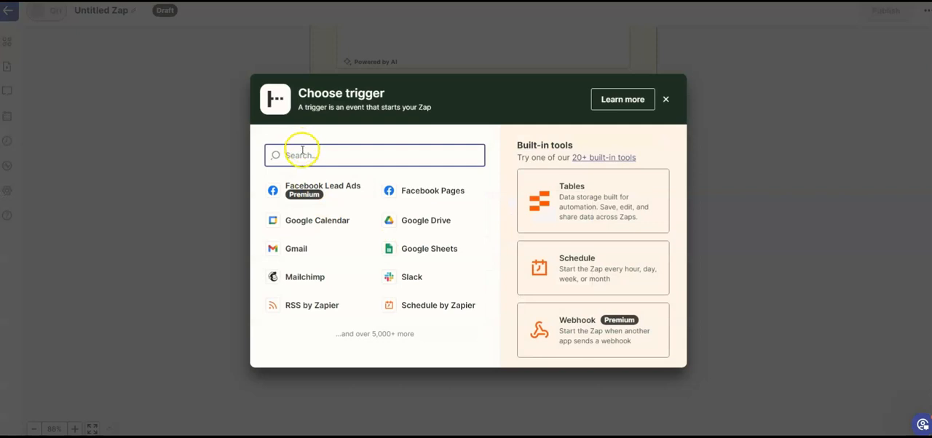
type("webho")
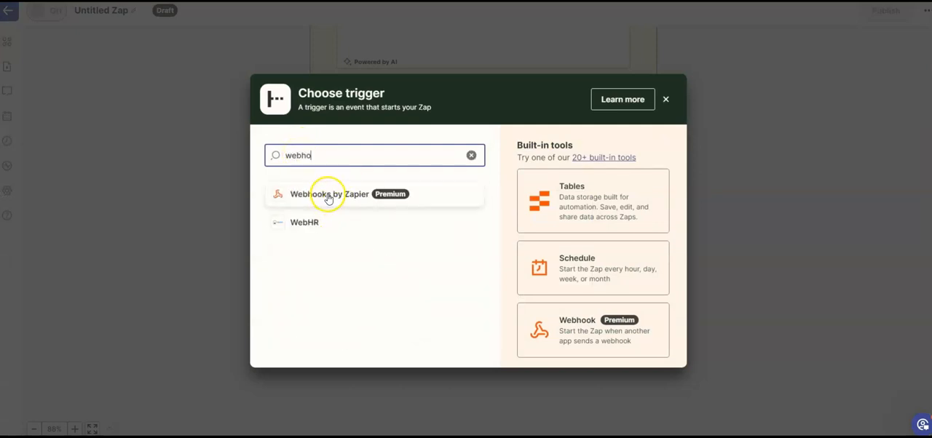
left_click(327, 197)
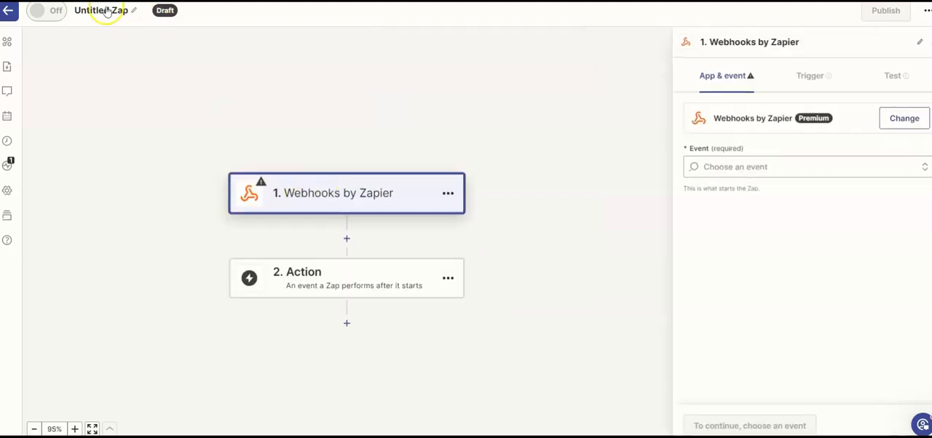
Set the trigger event to Catch Hook and proceed to the trigger test, leaving the child key blank.
left_click(710, 167)
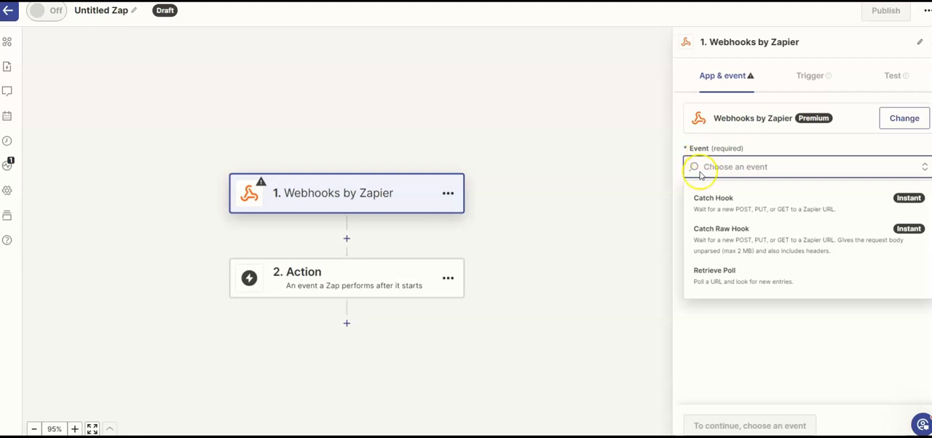
left_click(728, 207)
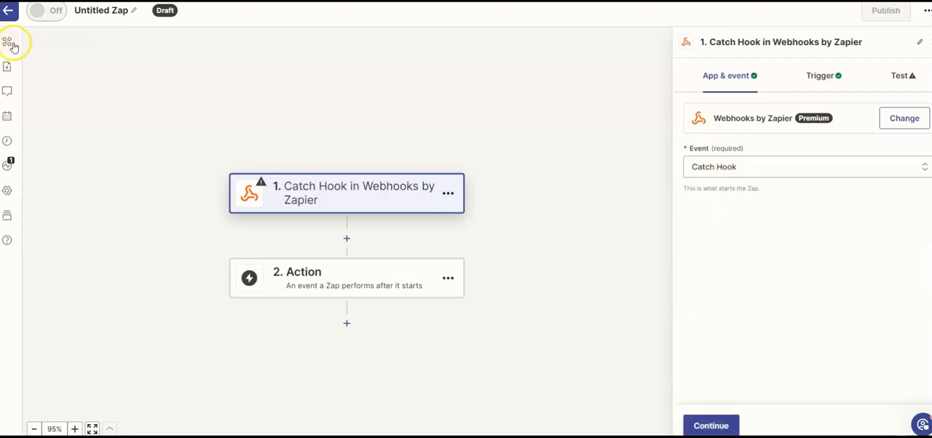
left_click(711, 426)
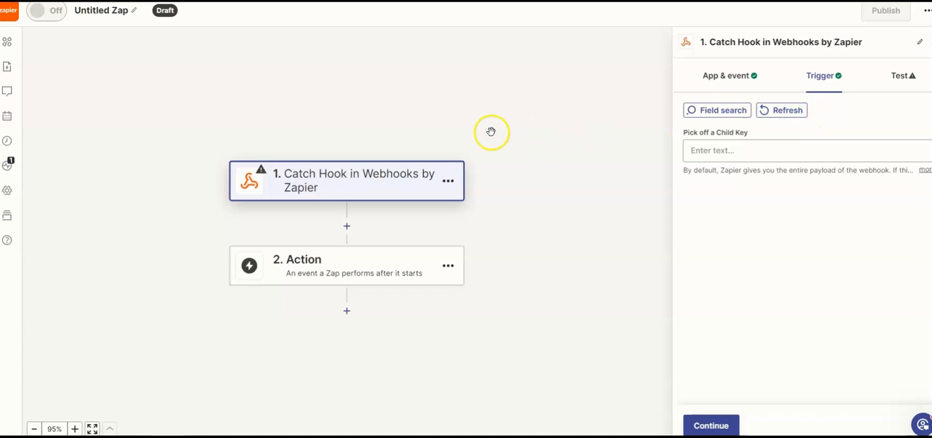
left_click(716, 426)
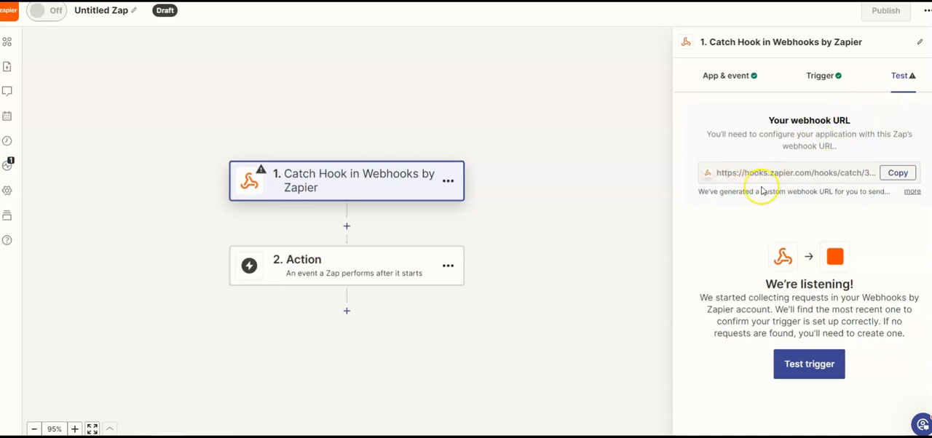
Switch to Mass Mobile Apps and open its Zapier webhook settings.
mouse_move(359, 436)
left_click(397, 407)
scroll(29, 262, "down", 5)
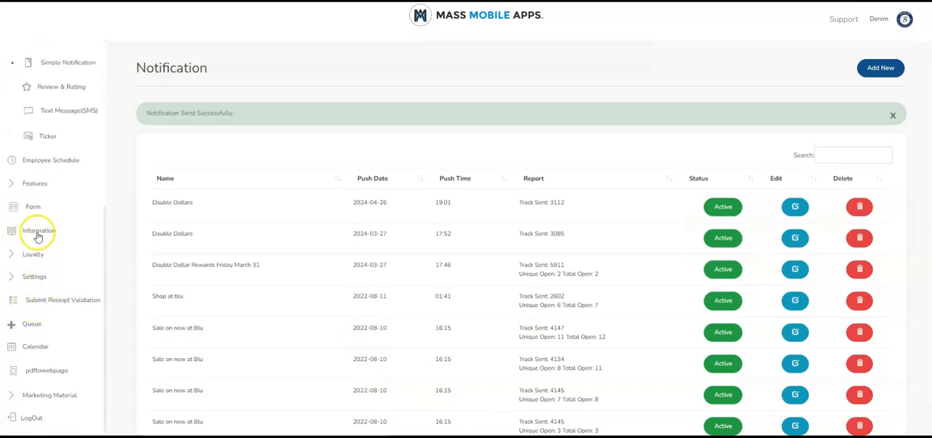
left_click(35, 275)
scroll(52, 255, "down", 6)
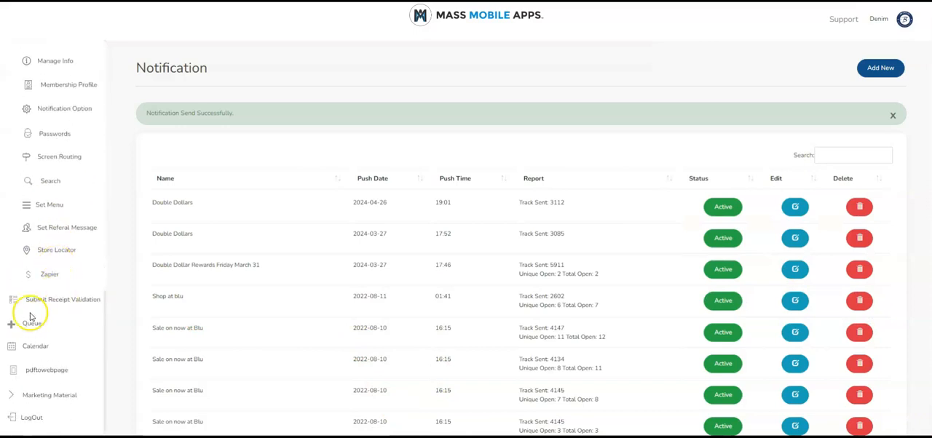
left_click(51, 274)
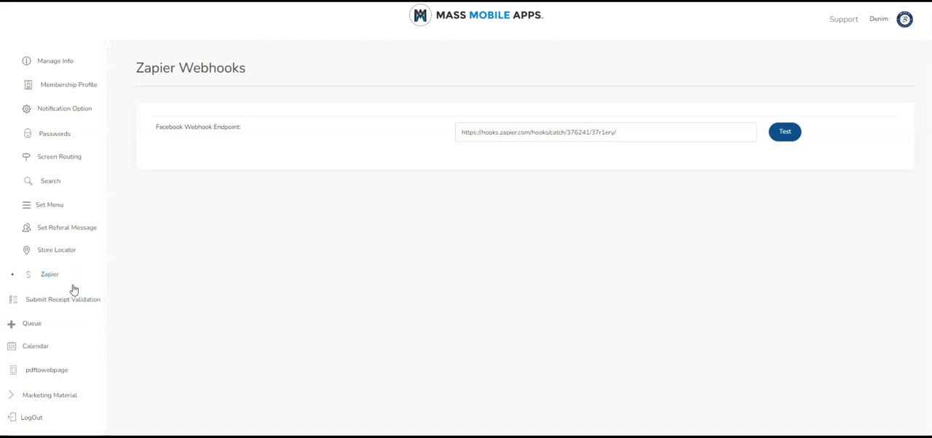
Return to the Zap in Zapier and copy the trigger's webhook URL.
mouse_move(360, 435)
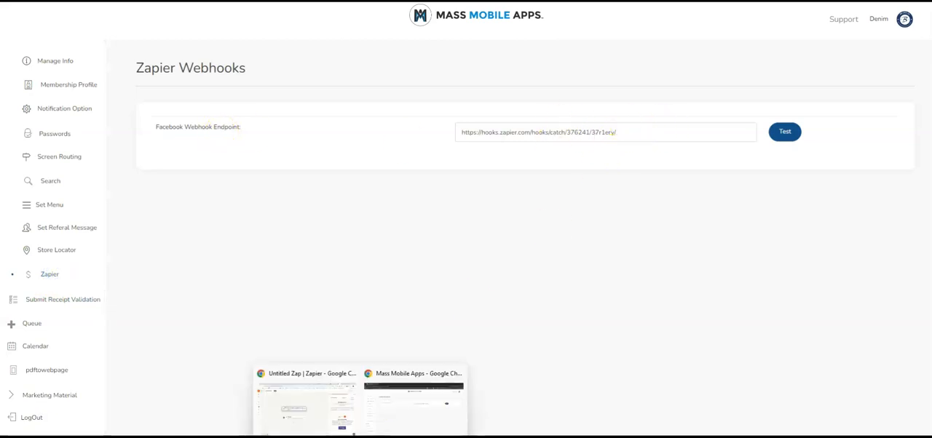
left_click(342, 420)
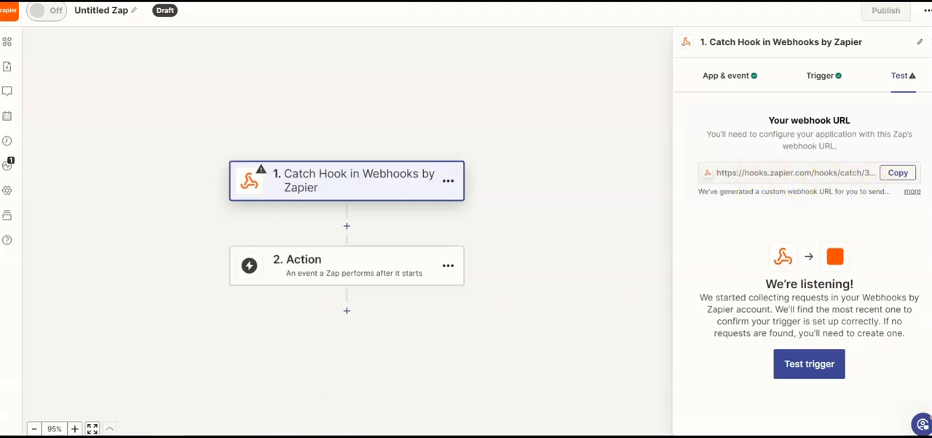
left_click(407, 413)
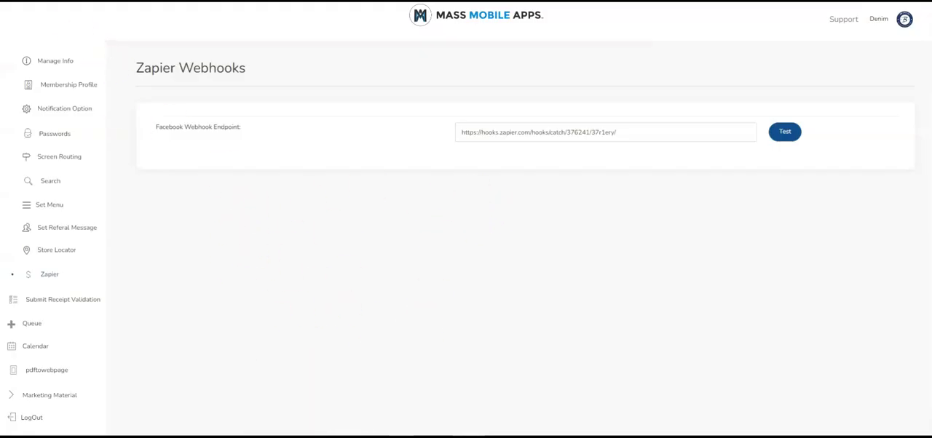
mouse_move(359, 435)
left_click(331, 407)
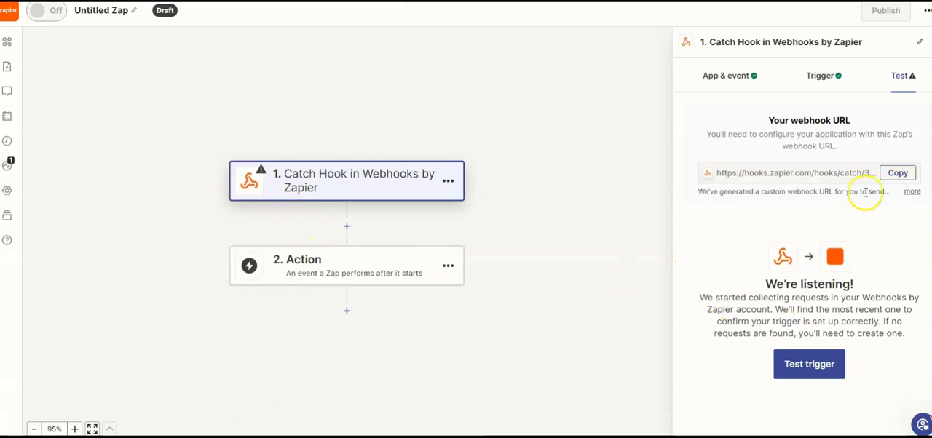
left_click_drag(849, 172, 815, 173)
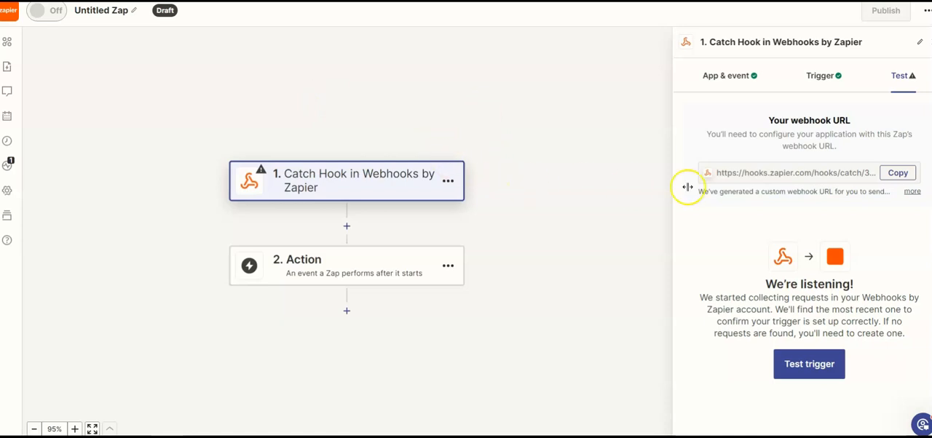
left_click(895, 178)
mouse_move(404, 437)
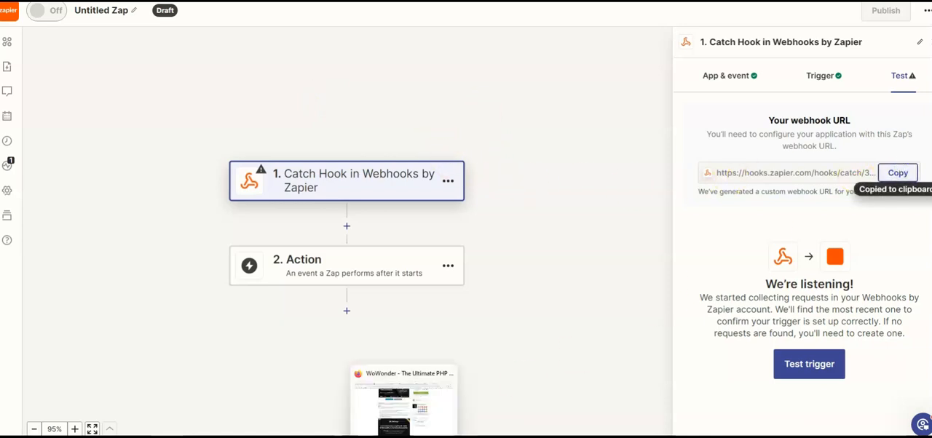
Replace the Facebook Webhook Endpoint in Mass Mobile Apps with the copied webhook URL and send a test request.
left_click(418, 409)
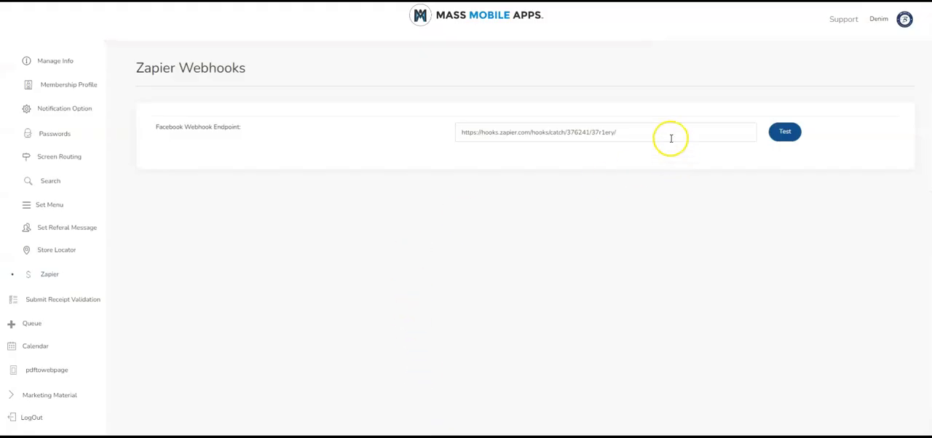
left_click_drag(670, 138, 426, 144)
key("ctrl+v")
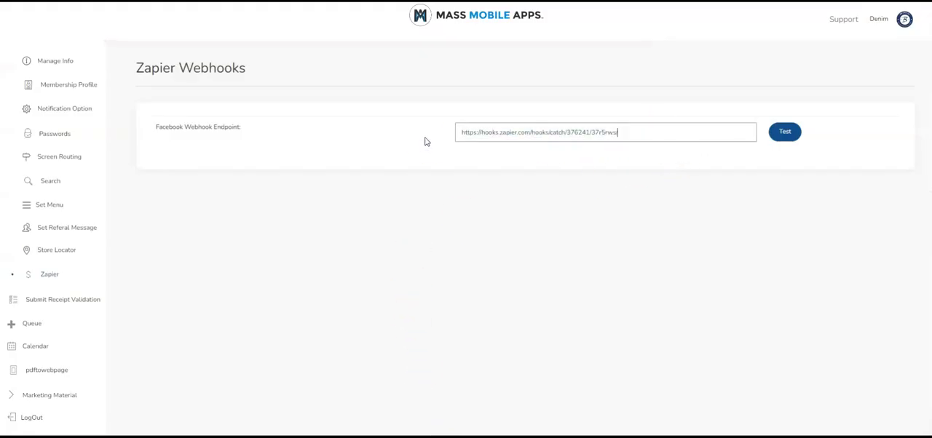
left_click(791, 136)
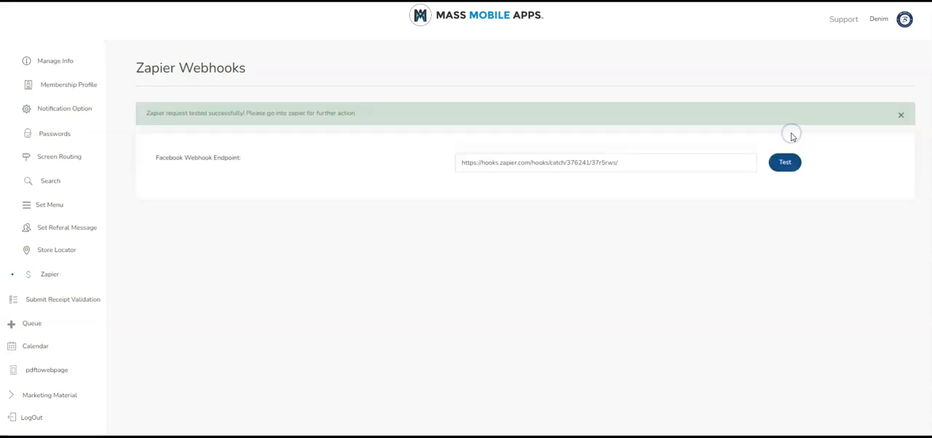
Switch back to Zapier, test the Catch Hook trigger and select the record request A.
mouse_move(360, 435)
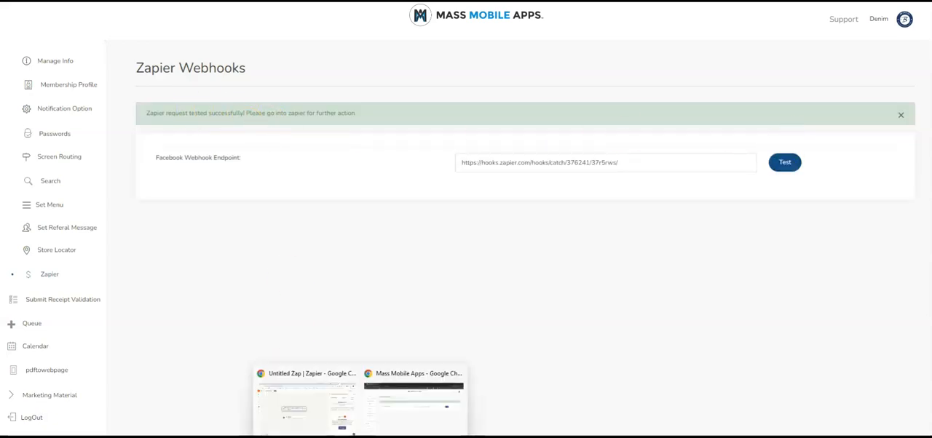
left_click(307, 417)
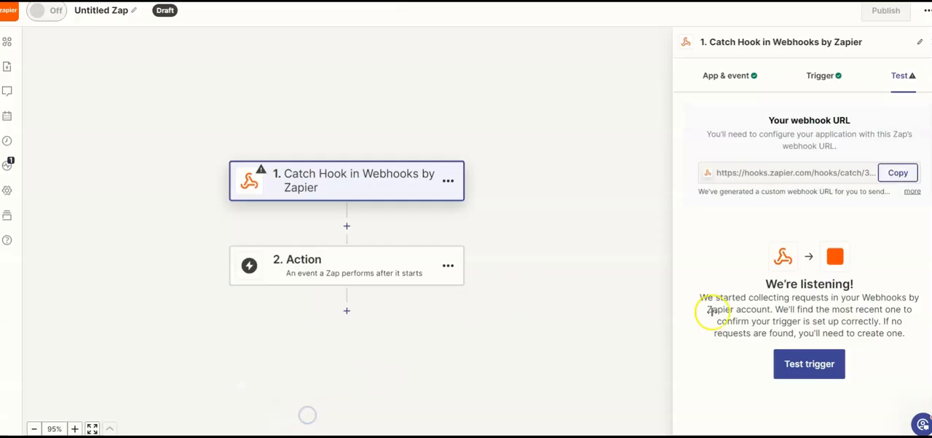
left_click(804, 369)
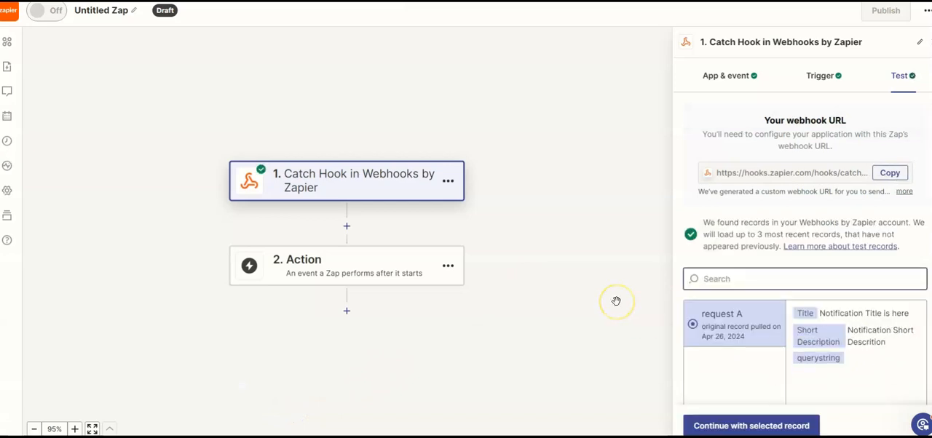
left_click(715, 308)
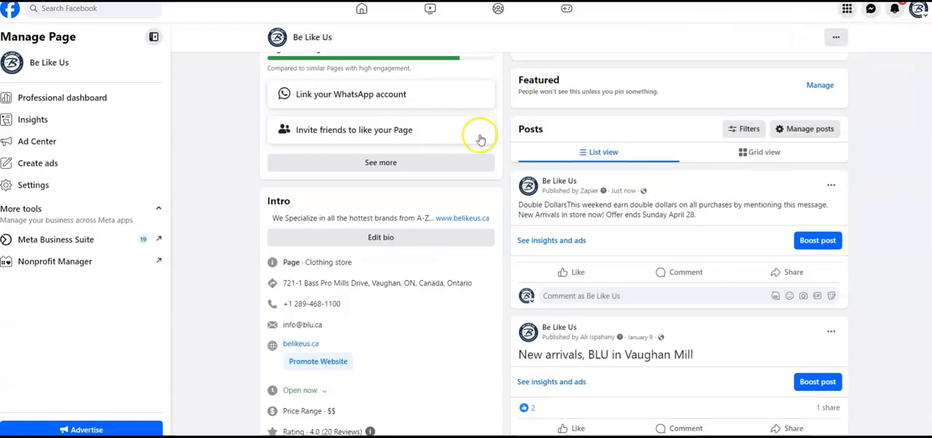
Leave the Be Like Us page on Facebook and go back to the personal profile.
scroll(478, 139, "up", 1)
left_click(10, 9)
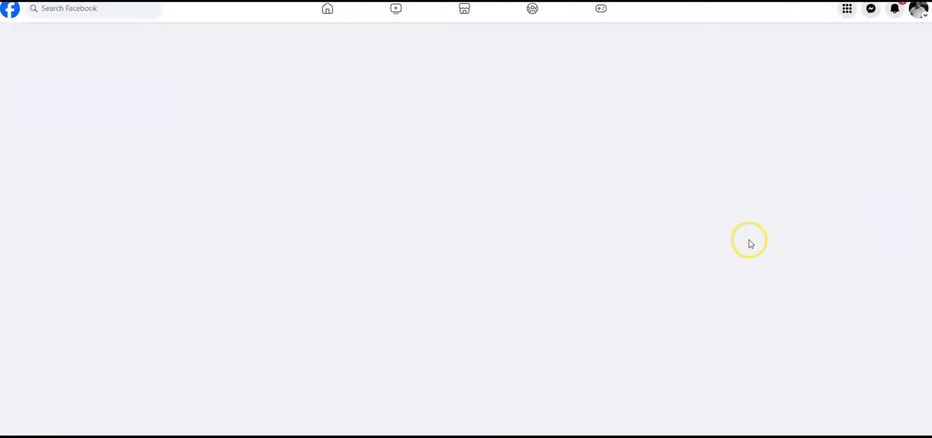
scroll(632, 293, "down", 2)
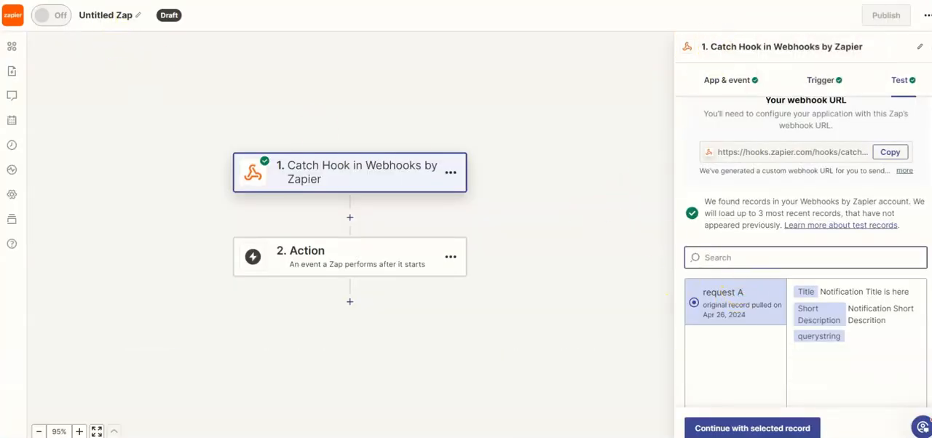
Set Facebook Pages as the app for the Zap's action step.
left_click(339, 175)
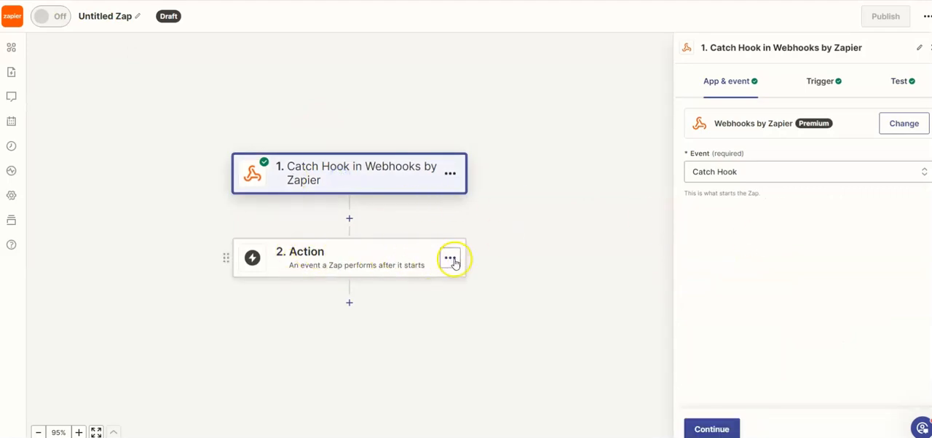
left_click(351, 254)
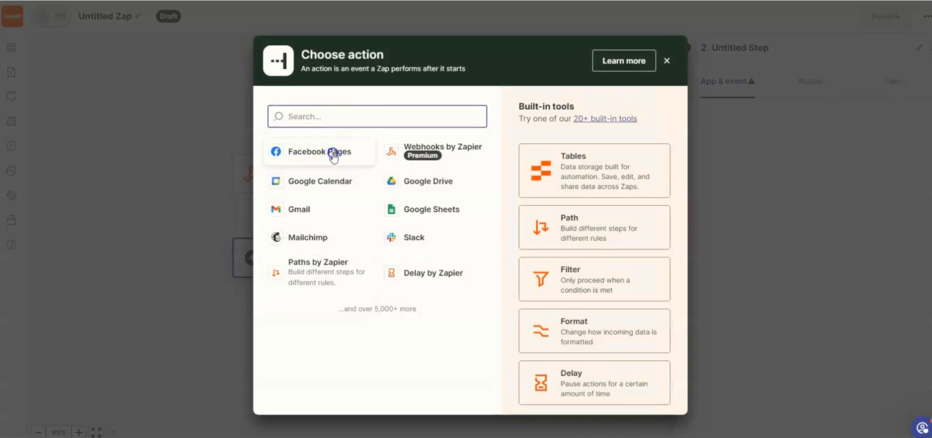
left_click(333, 156)
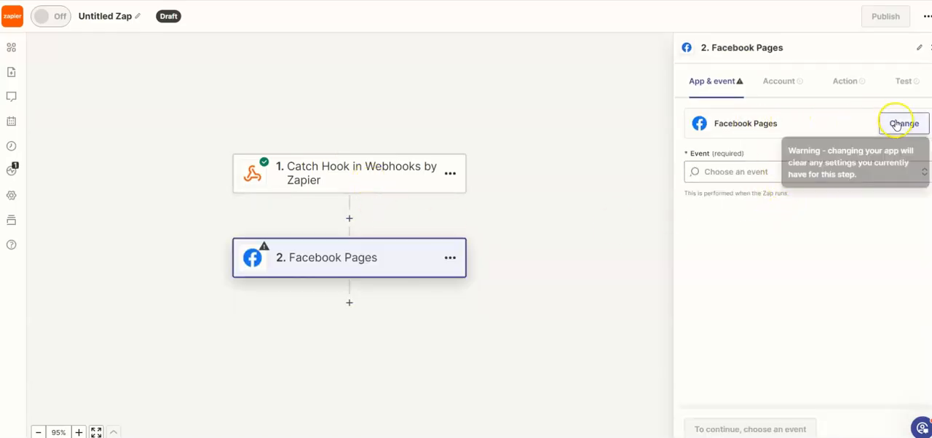
Set the Facebook Pages action event to Create Page Post.
left_click(750, 172)
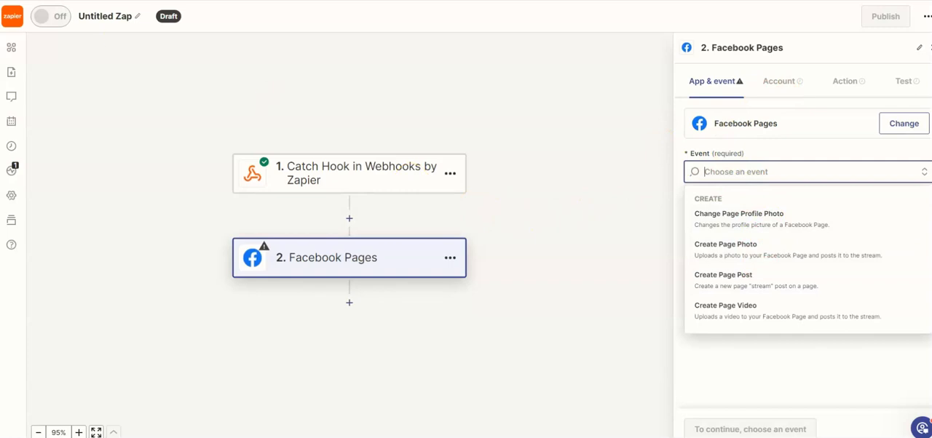
left_click(779, 173)
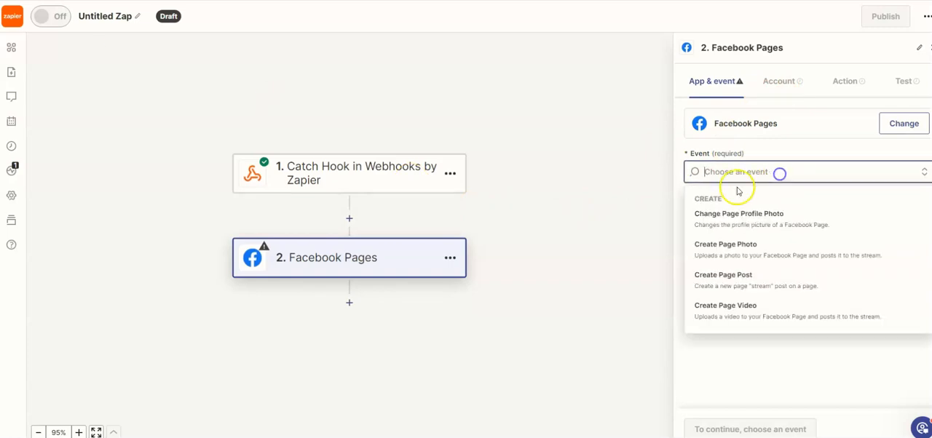
left_click(736, 282)
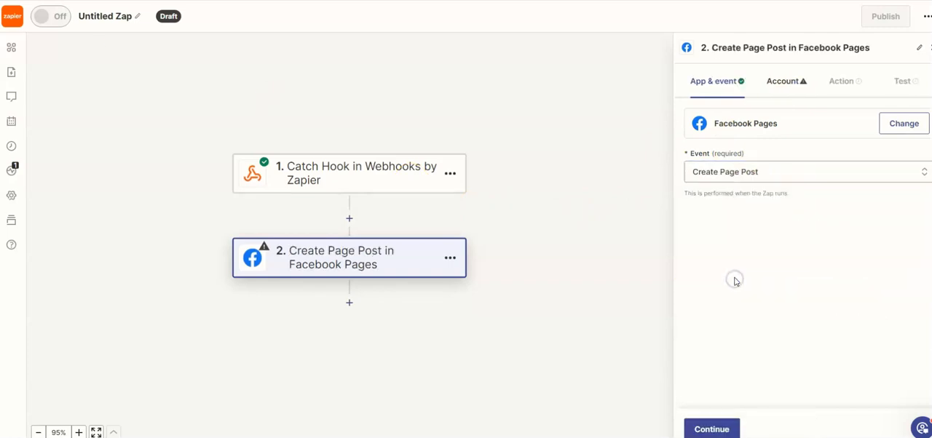
Continue to the account settings and choose the existing Facebook Pages connection that is used in 1 Zap.
left_click(717, 425)
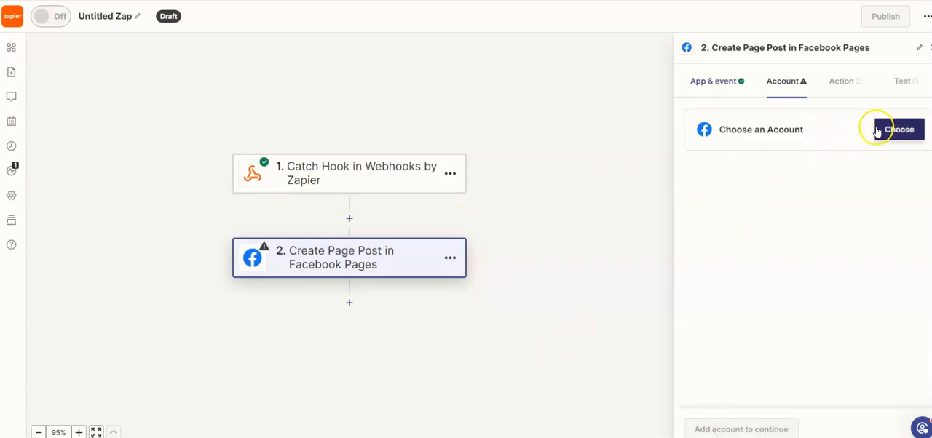
left_click(900, 133)
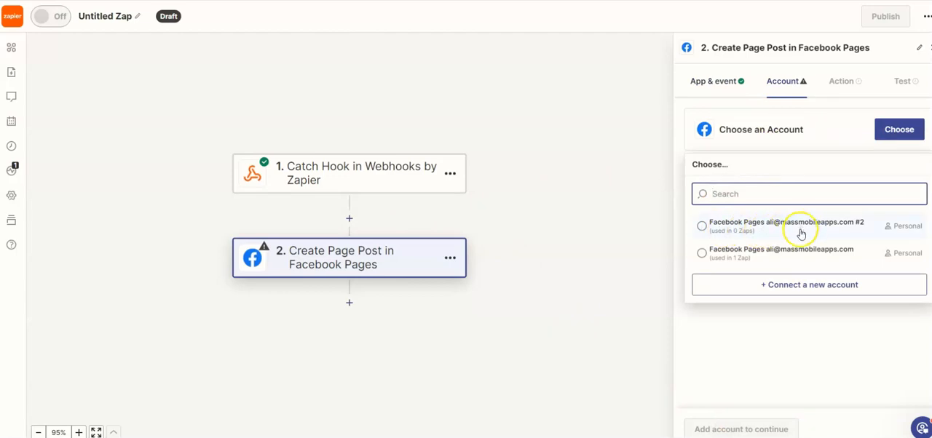
left_click(765, 247)
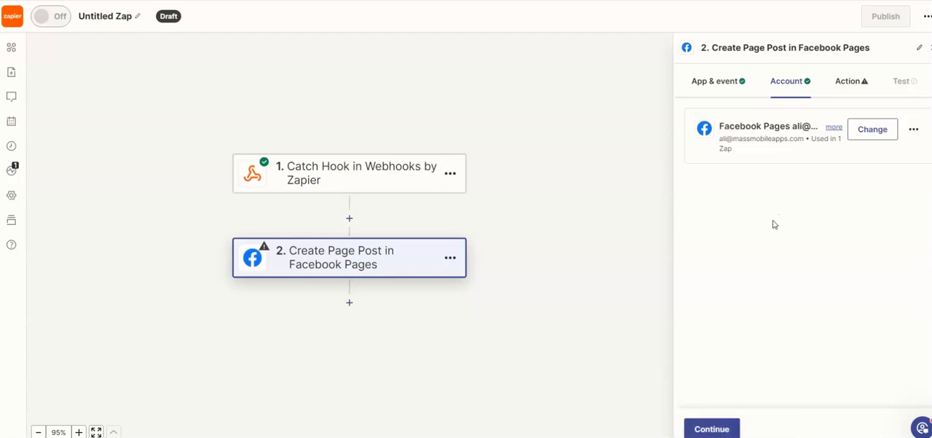
Continue to the action settings and choose Be Like Us as the Facebook page that receives the posts.
left_click(720, 430)
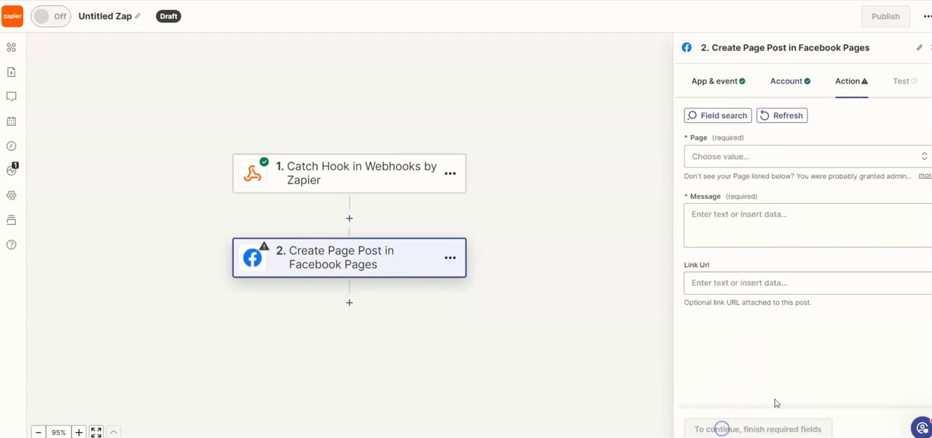
left_click(744, 159)
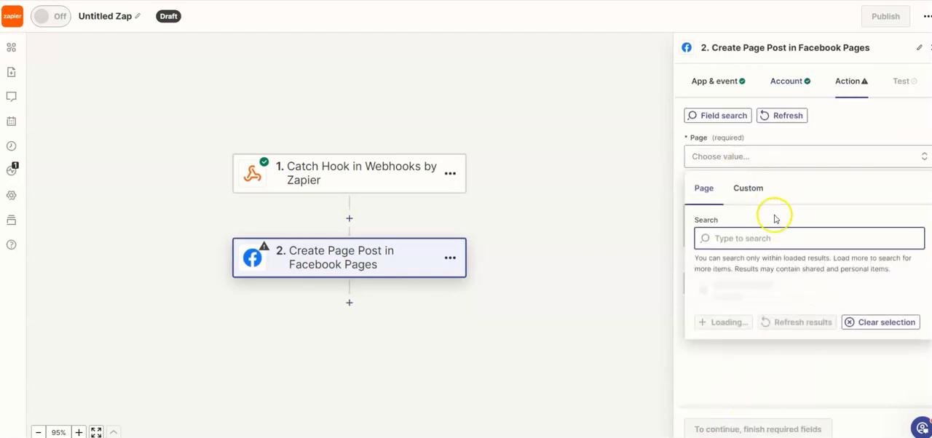
scroll(779, 350, "down", 4)
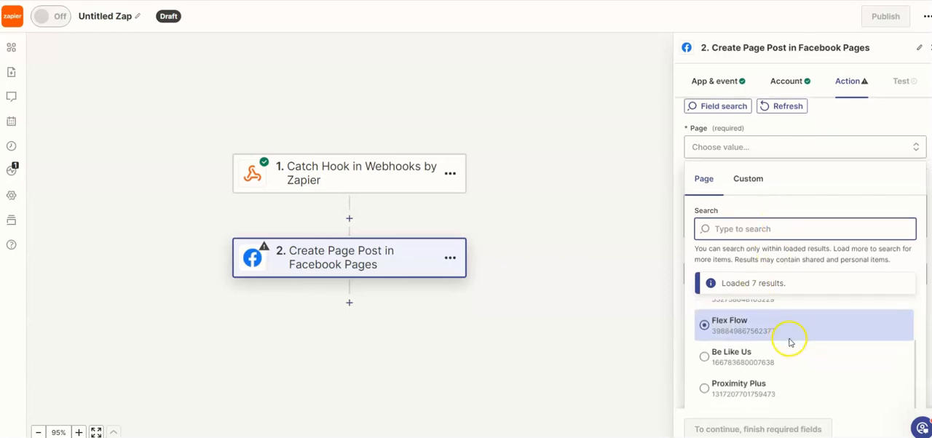
scroll(795, 338, "up", 3)
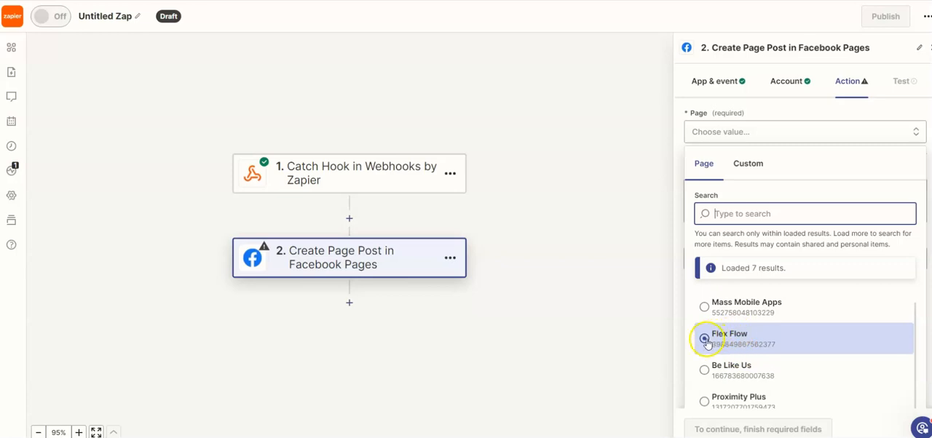
scroll(713, 320, "up", 1)
scroll(713, 311, "down", 2)
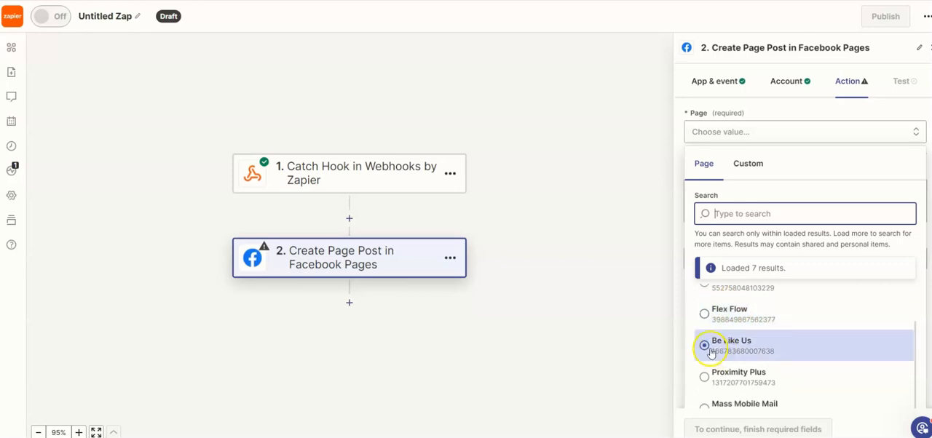
left_click(705, 344)
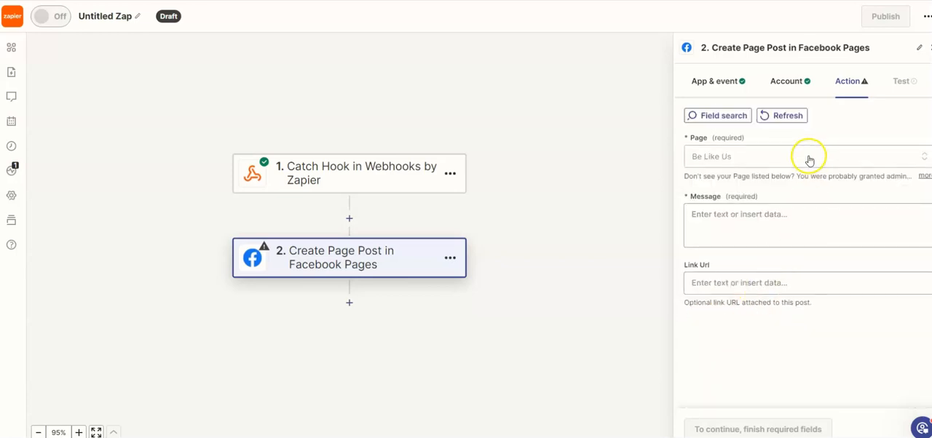
Fill the post message with the Title and Short Description data from the Catch Hook trigger.
left_click(716, 214)
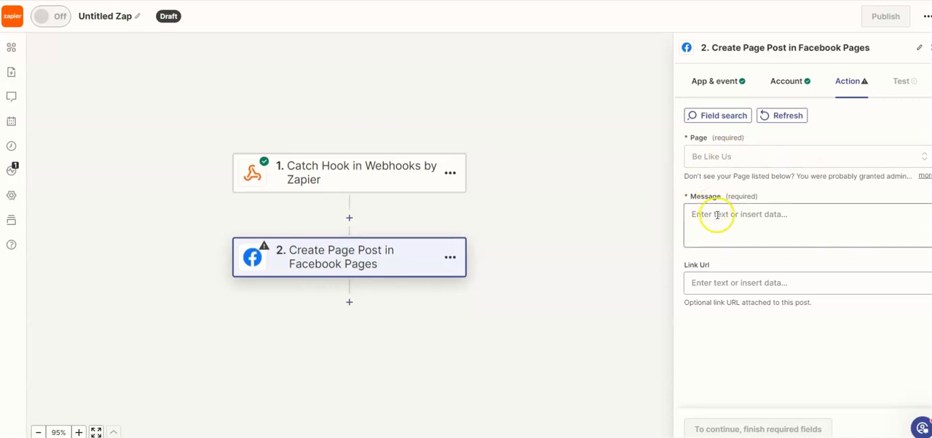
left_click(729, 349)
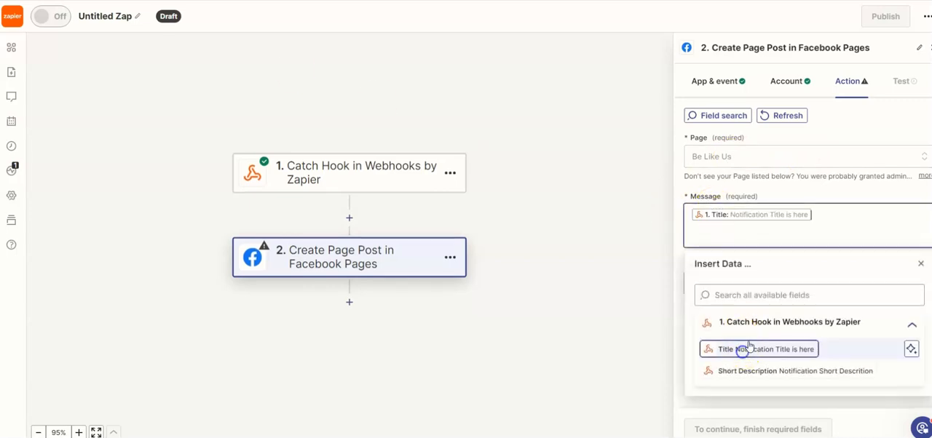
left_click(763, 372)
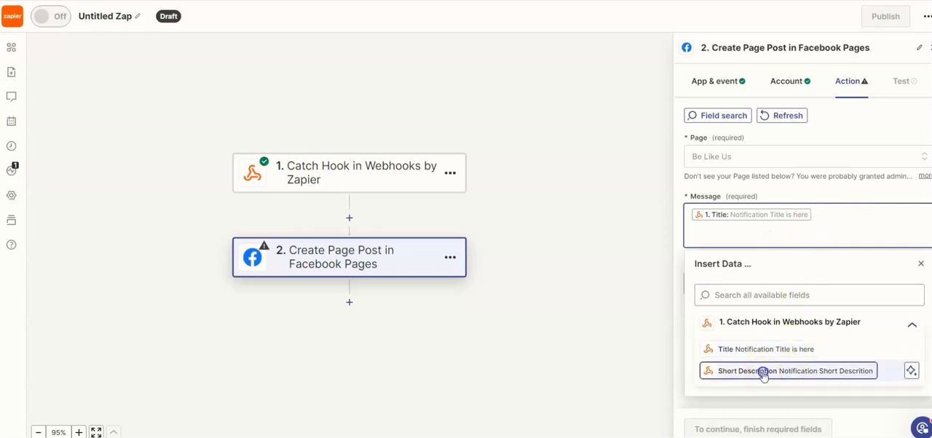
left_click(909, 326)
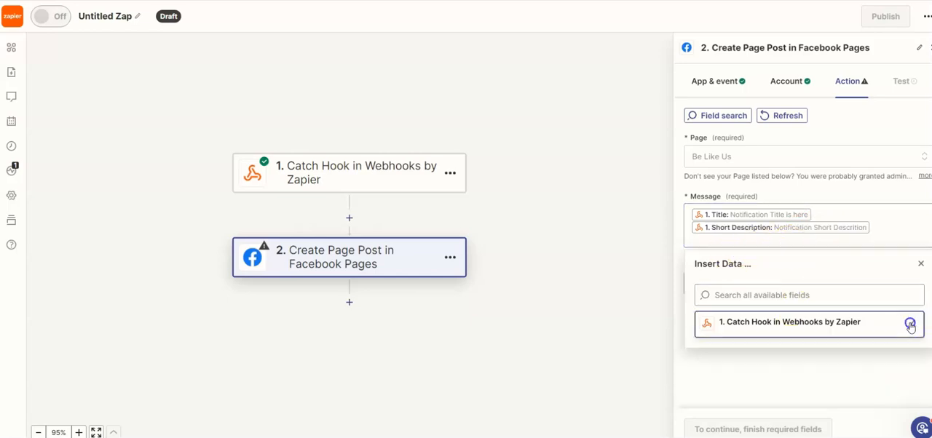
left_click(920, 264)
Continue to the test stage and run the test of the Create Page Post action.
left_click(714, 429)
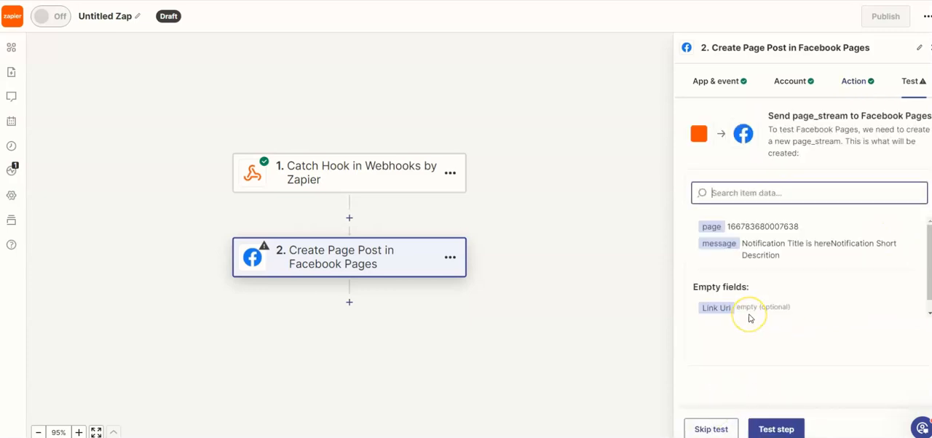
left_click(773, 430)
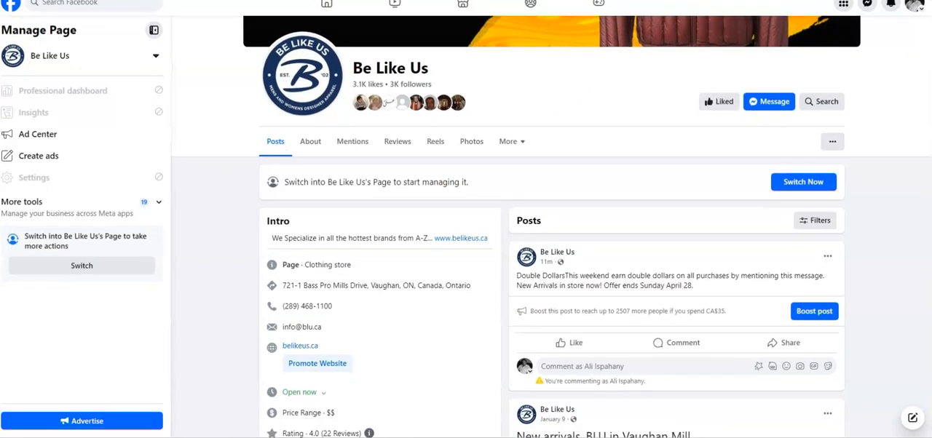
Switch to Facebook, reload the Be Like Us page, and examine its newest post and that post's options.
key("F5")
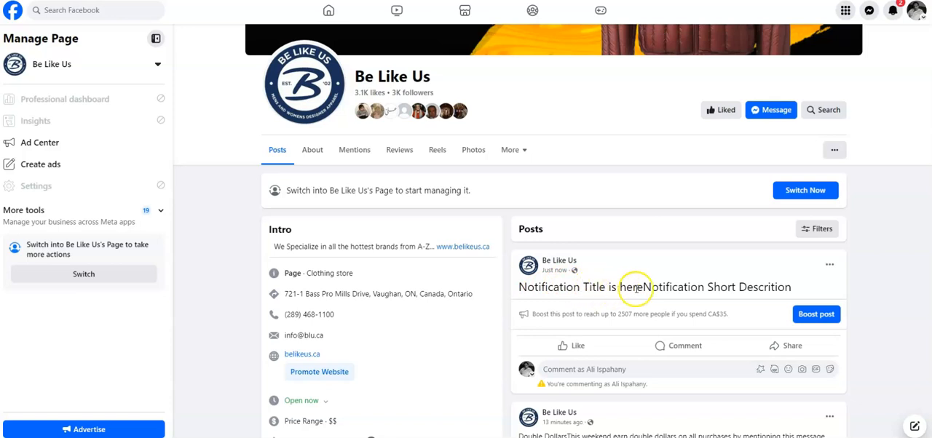
scroll(657, 293, "down", 1)
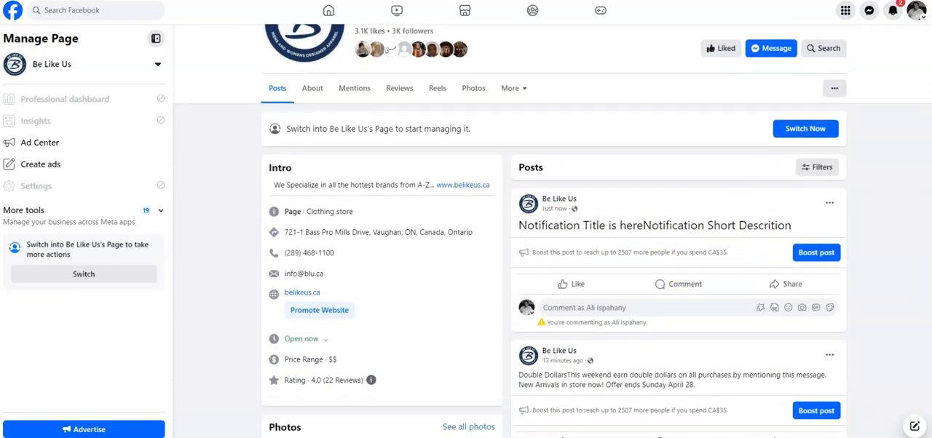
left_click(829, 203)
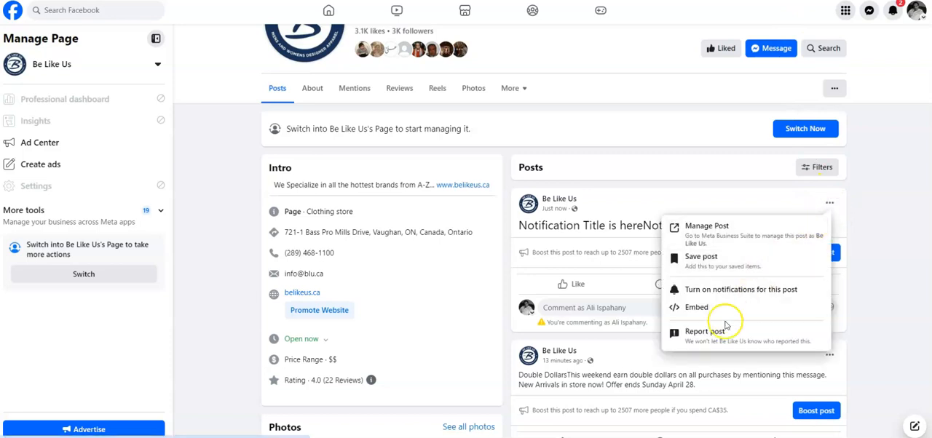
left_click(882, 209)
scroll(771, 219, "up", 1)
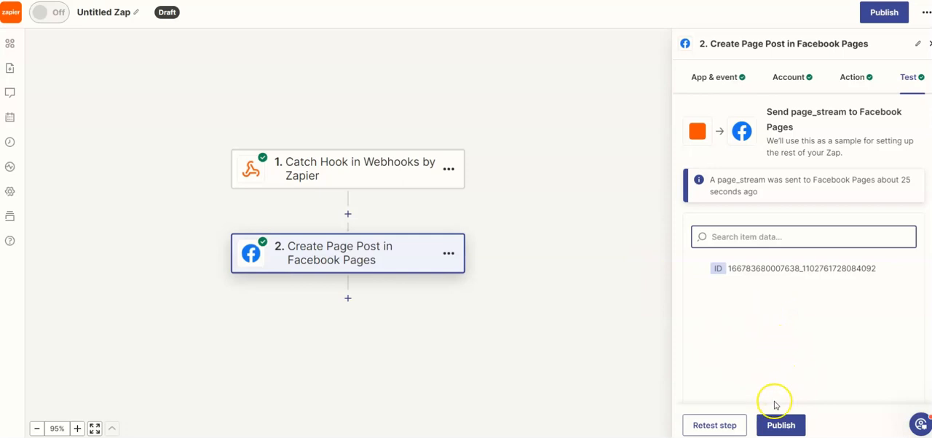
Return to the Zapier editor and publish the Zap.
left_click(779, 426)
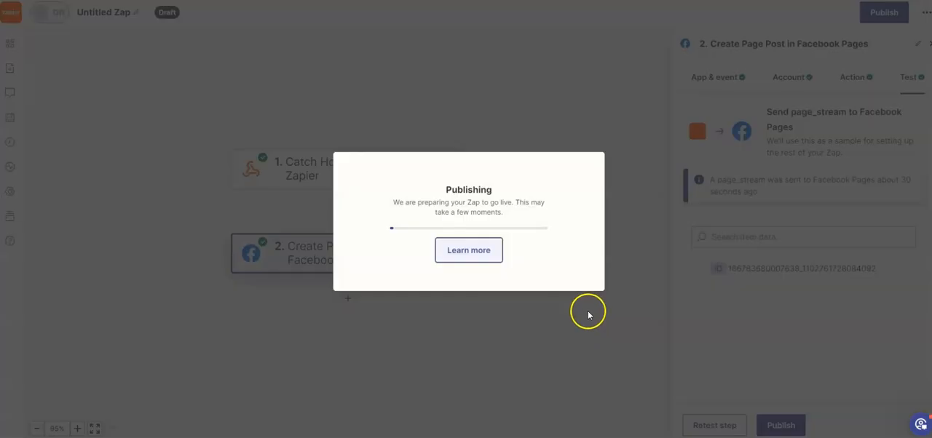